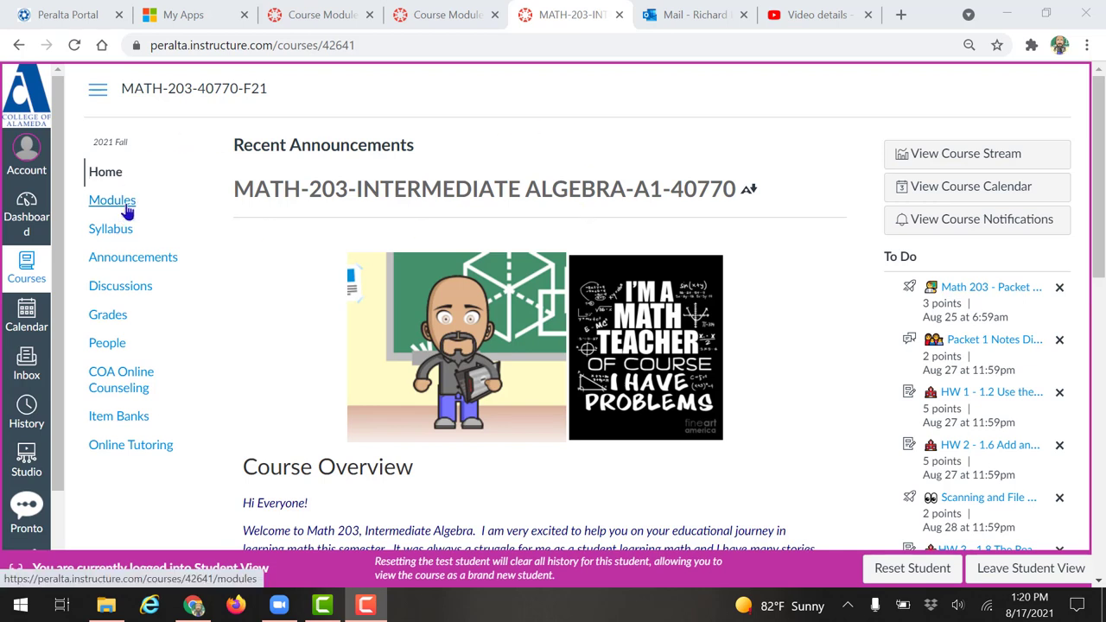
# Go to Modules and scroll to the Self Graded Checkpoint 1 item at Module 1's end
pyautogui.click(126, 209)
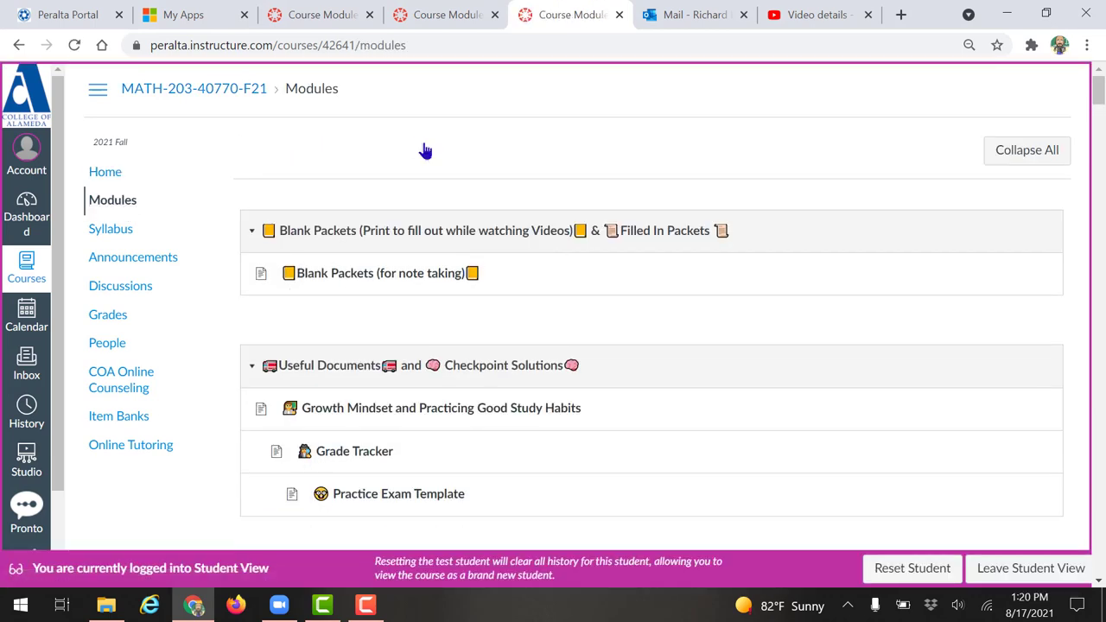
pyautogui.scroll(-1, 605, 285)
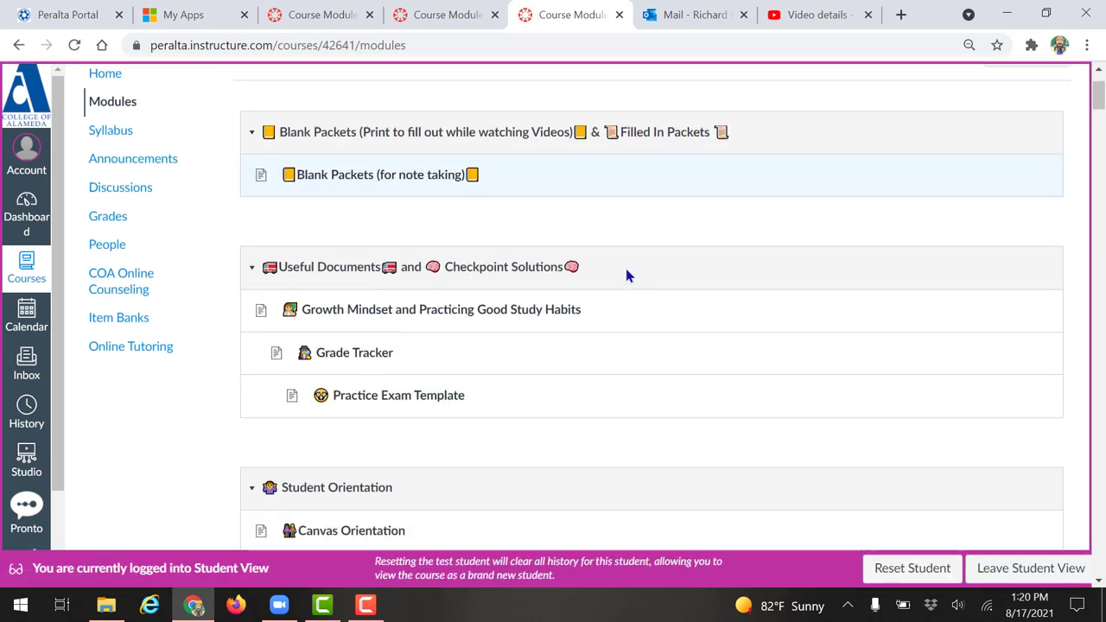
pyautogui.scroll(-6, 631, 274)
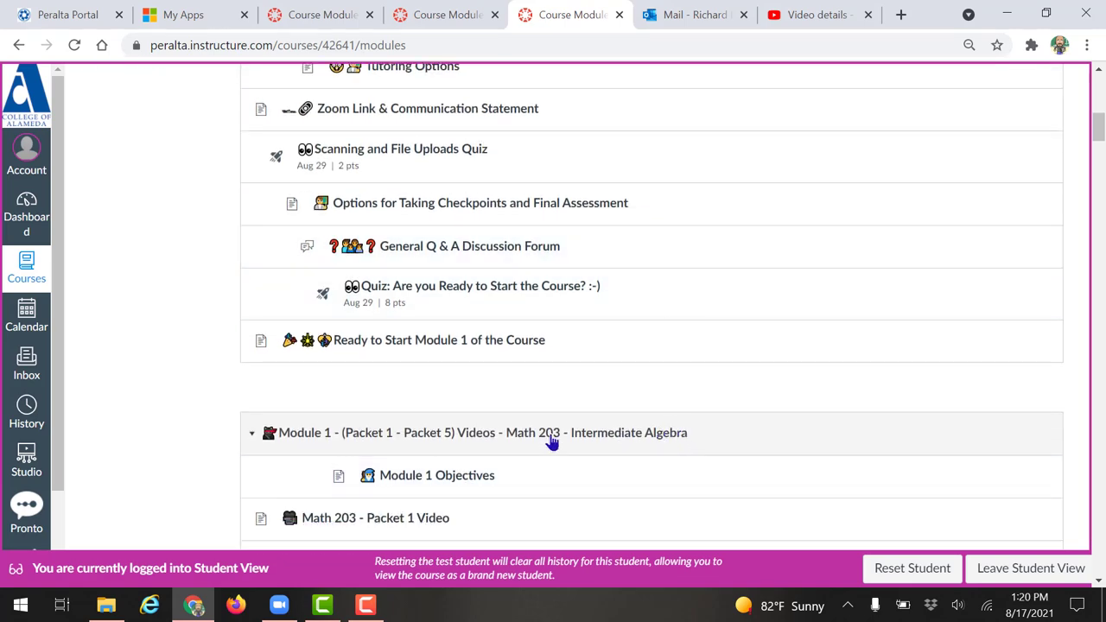
pyautogui.scroll(-3, 550, 442)
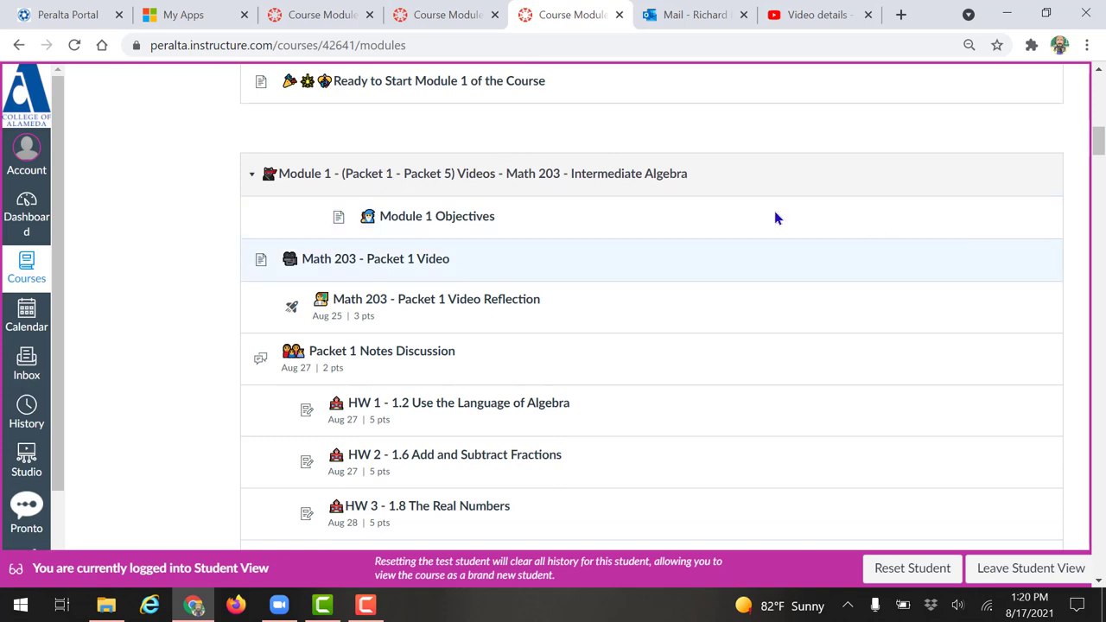
pyautogui.scroll(-2, 698, 241)
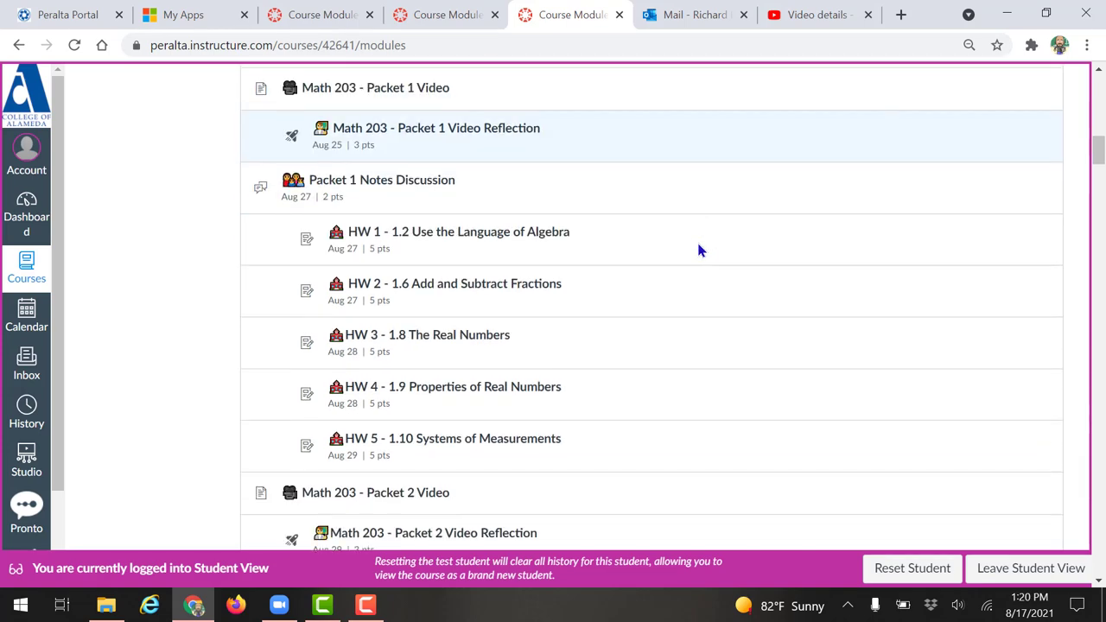
pyautogui.scroll(-8, 699, 250)
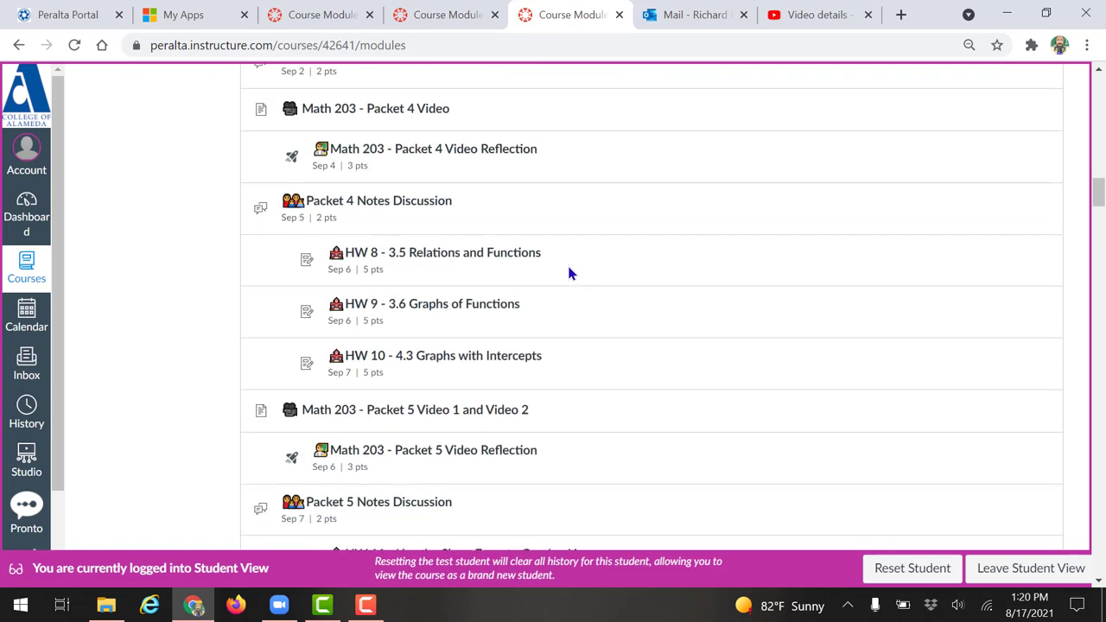
pyautogui.scroll(-7, 568, 271)
pyautogui.scroll(2, 574, 265)
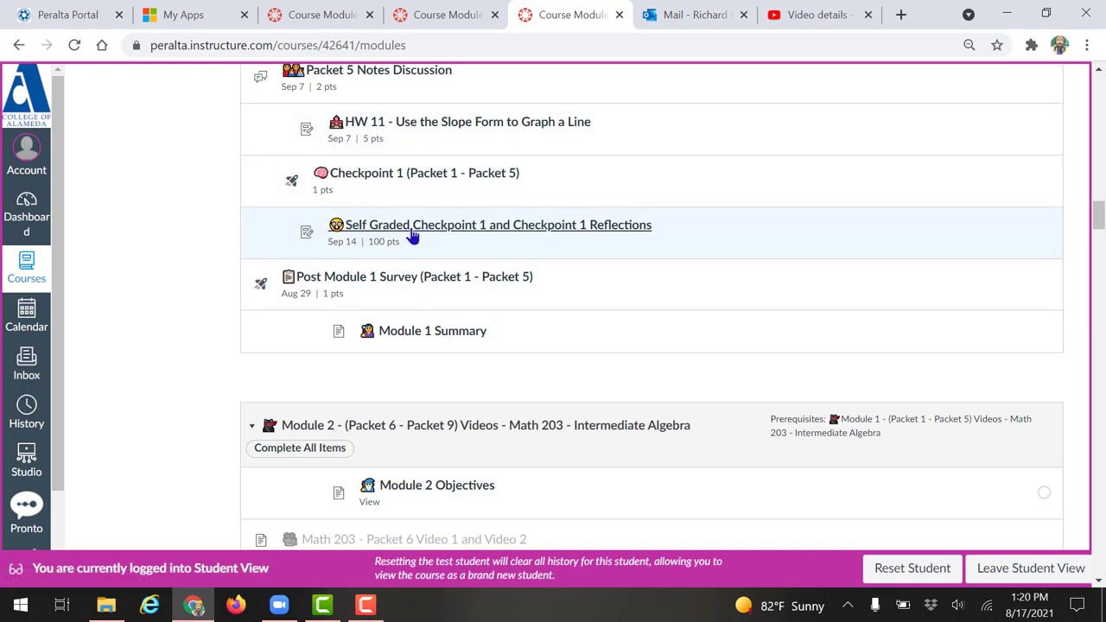
# Open Self Graded Checkpoint 1 and Checkpoint 1 Reflections and read its Self Grading directions
pyautogui.click(483, 228)
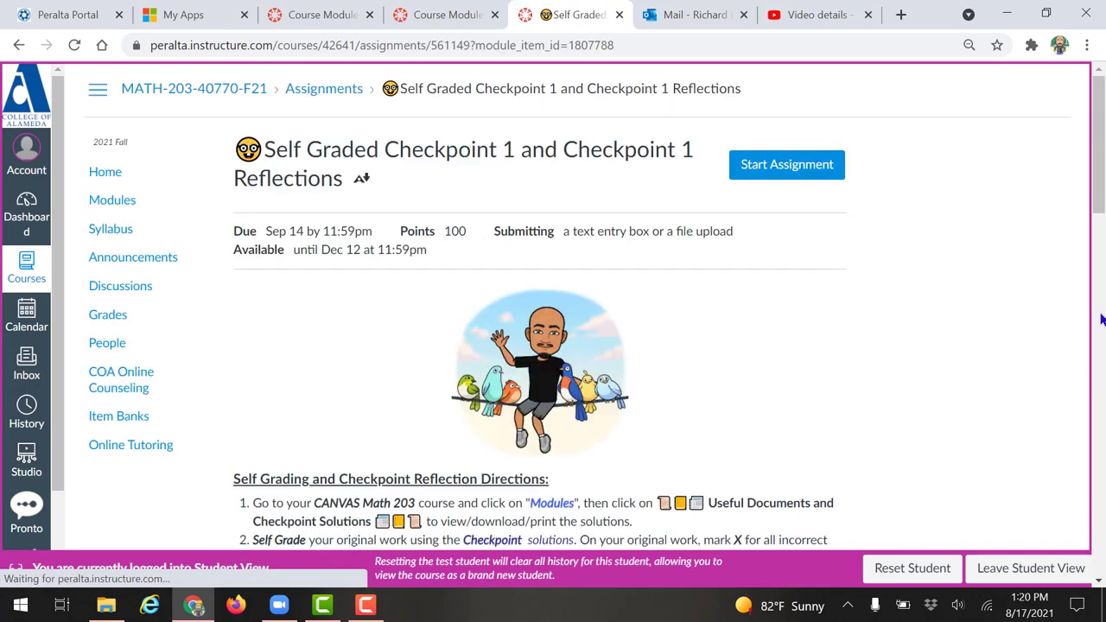
pyautogui.scroll(-3, 901, 336)
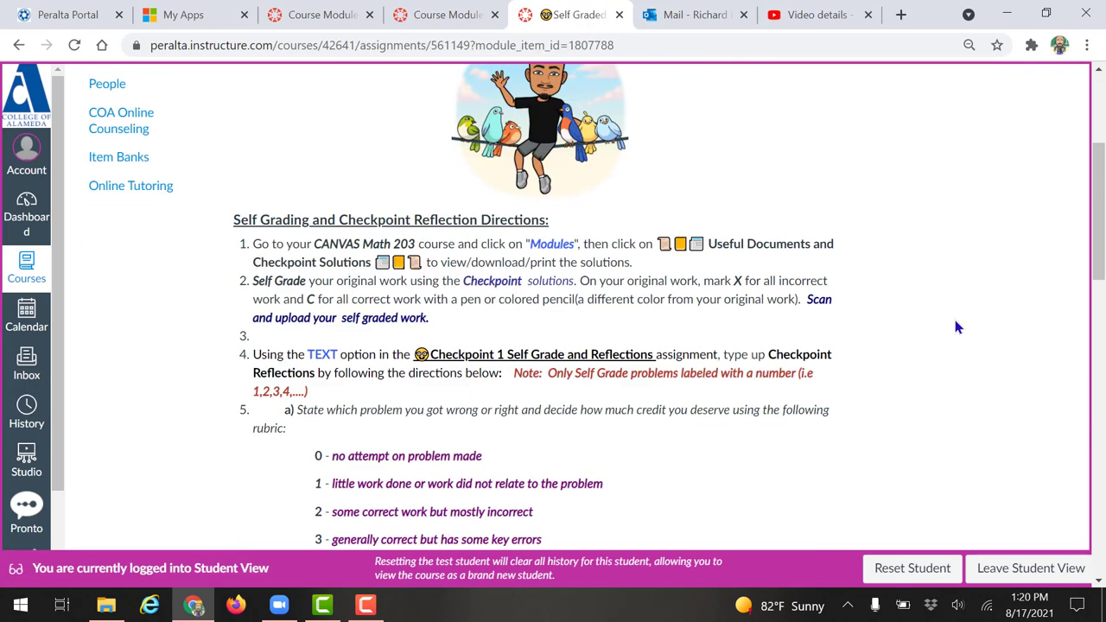
pyautogui.scroll(-1, 961, 331)
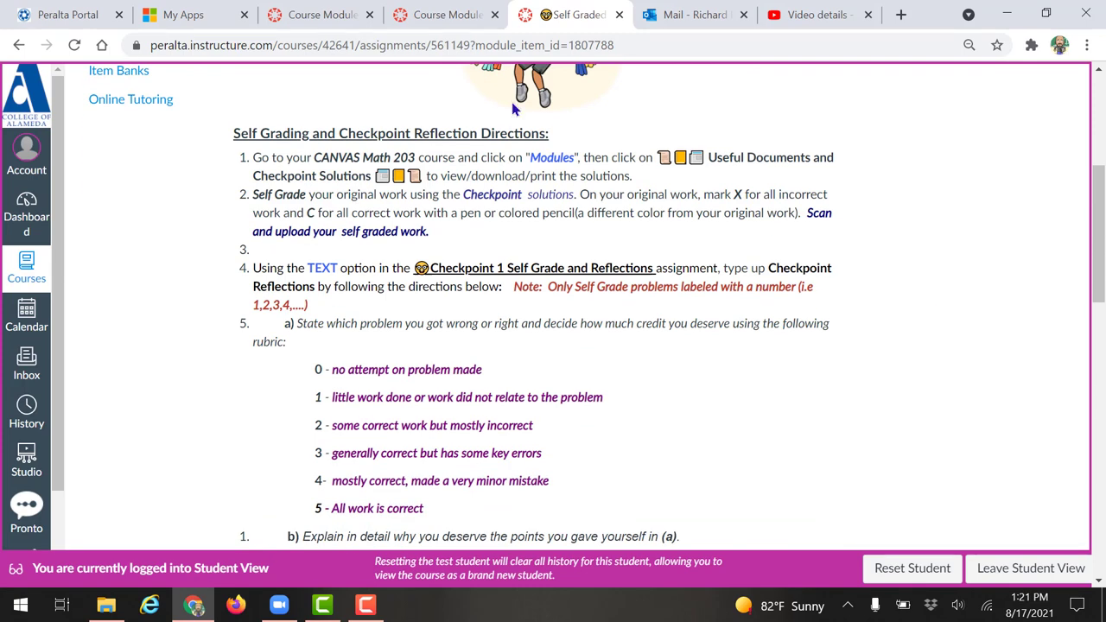
pyautogui.scroll(-4, 955, 251)
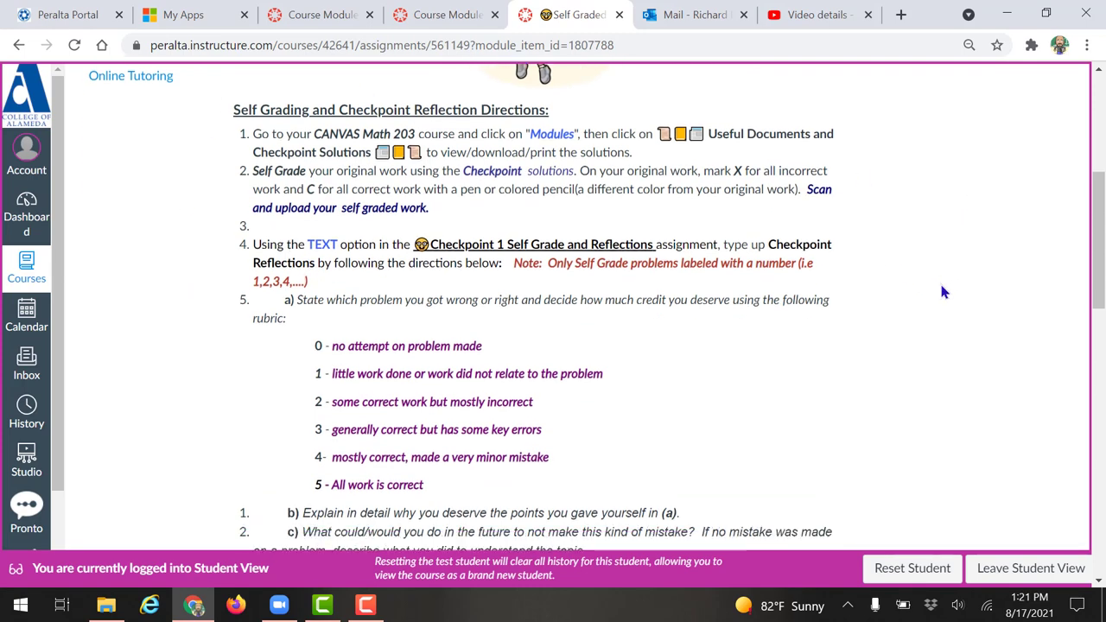
pyautogui.scroll(-1, 966, 291)
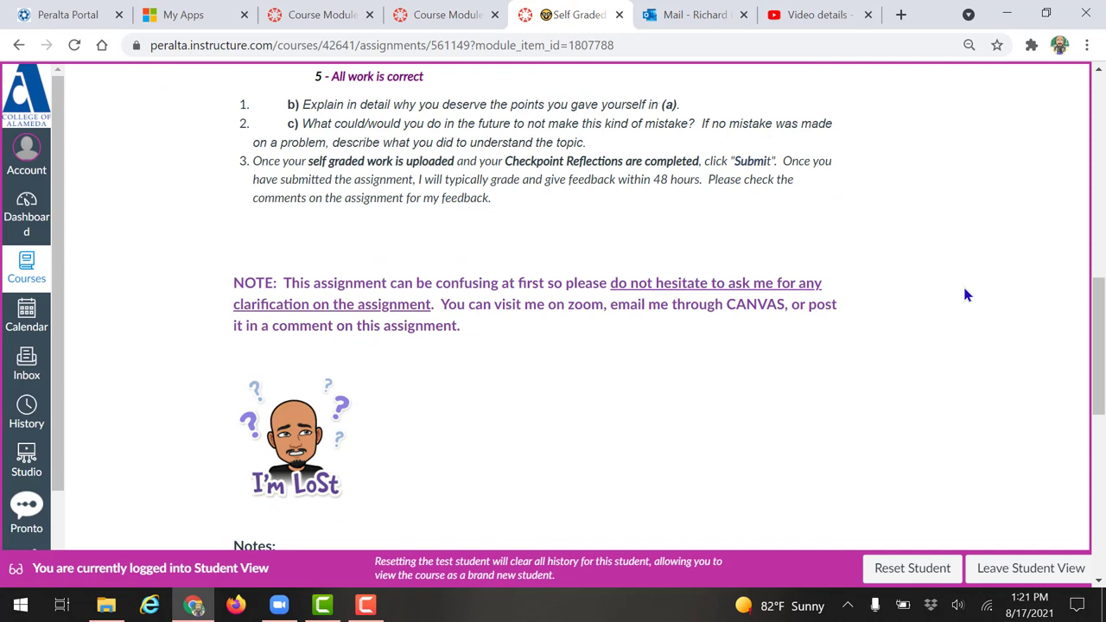
pyautogui.scroll(1, 965, 295)
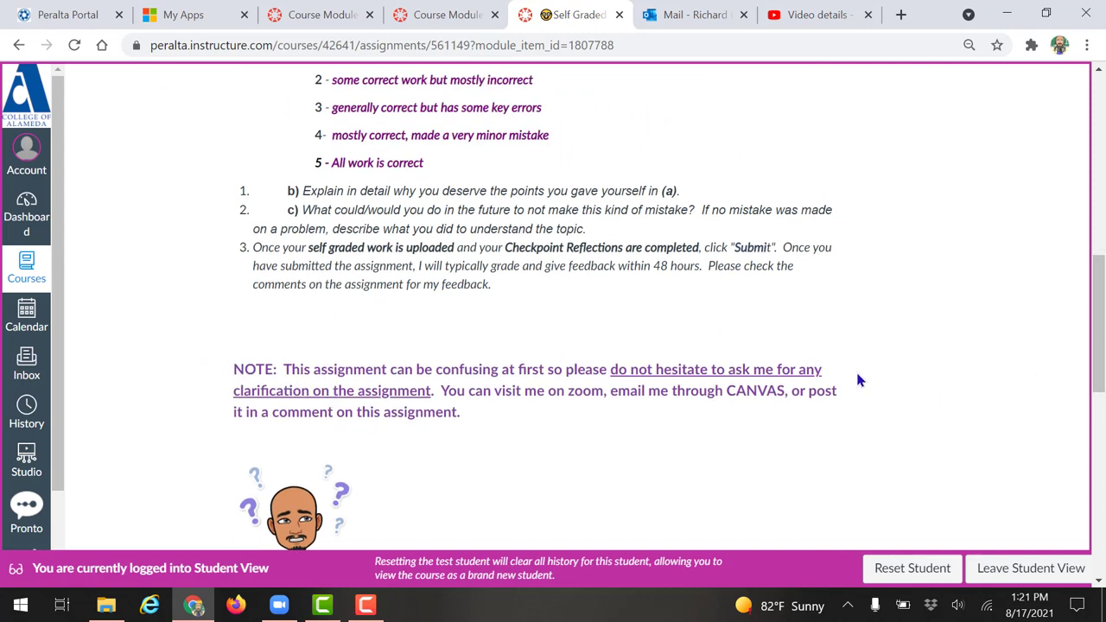
pyautogui.scroll(2, 1008, 353)
pyautogui.scroll(-2, 899, 259)
pyautogui.scroll(5, 901, 293)
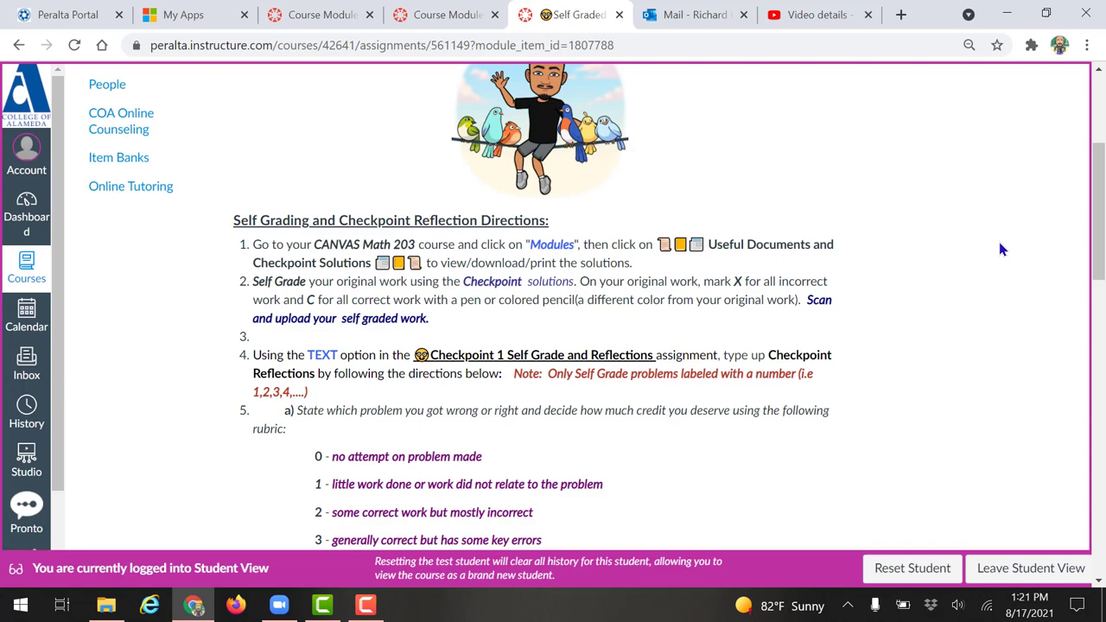
pyautogui.scroll(1, 999, 248)
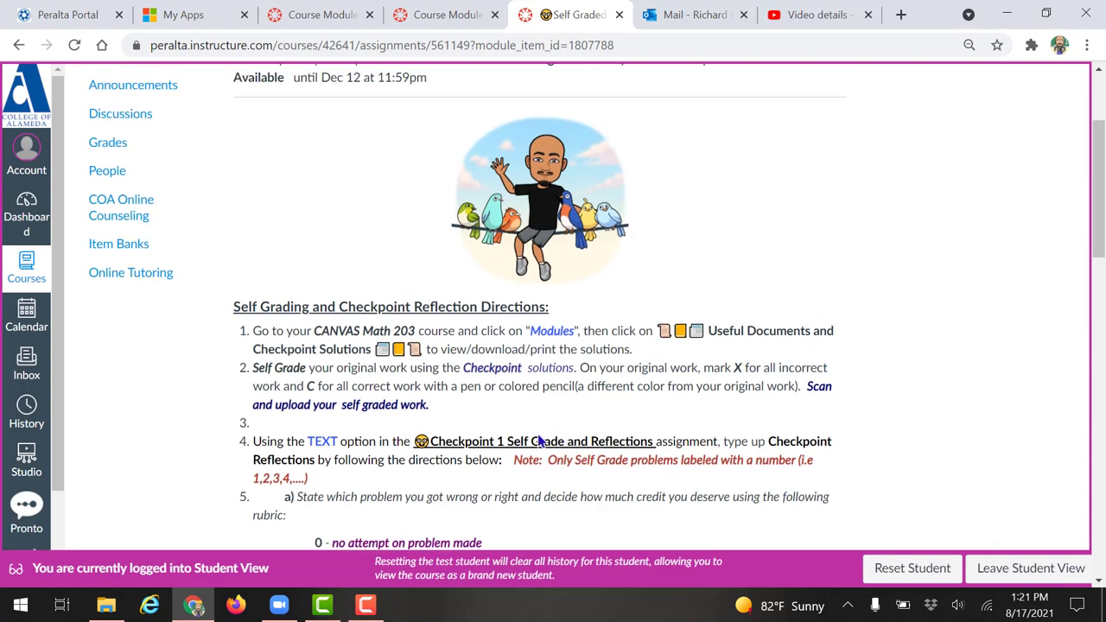
pyautogui.scroll(-1, 710, 352)
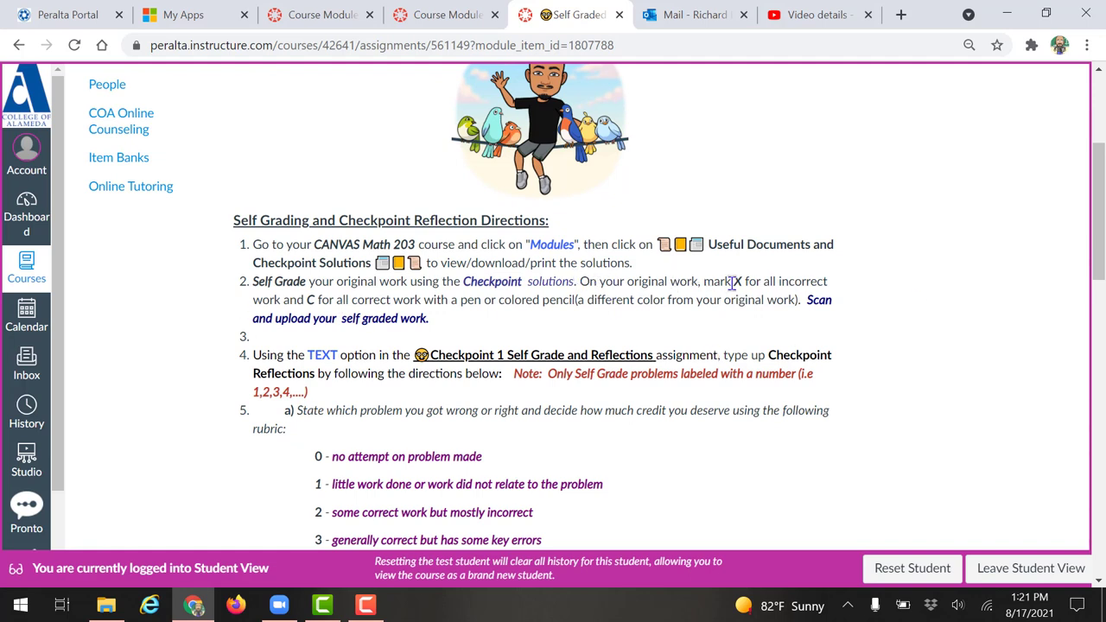
pyautogui.moveTo(733, 280); pyautogui.dragTo(745, 281)
pyautogui.moveTo(307, 300); pyautogui.dragTo(332, 300)
pyautogui.click(888, 300)
pyautogui.scroll(-2, 883, 324)
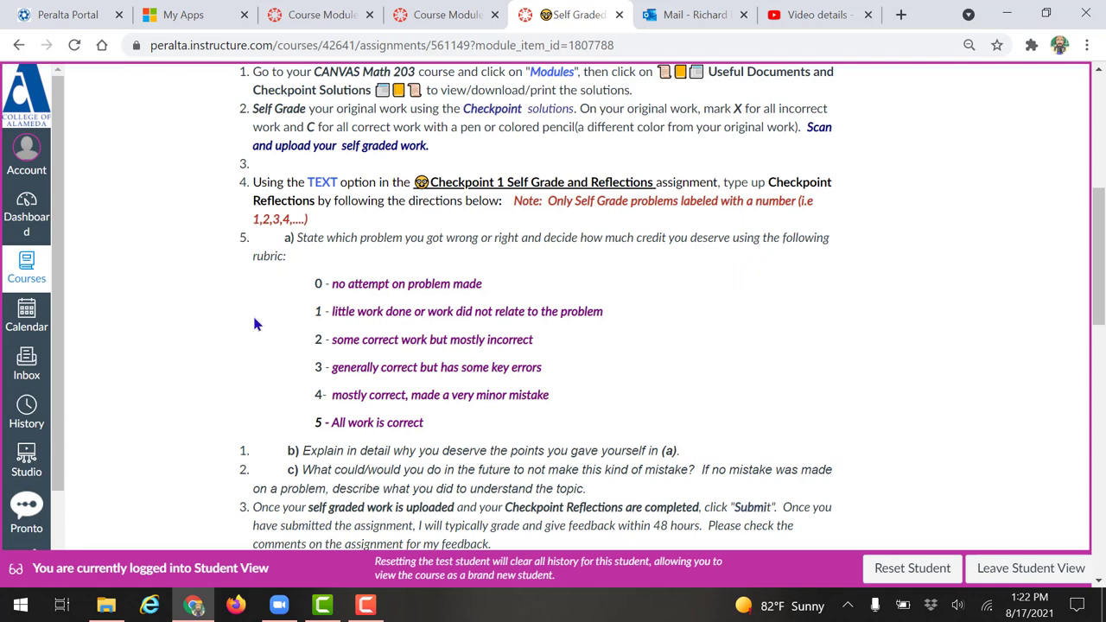
pyautogui.moveTo(311, 283); pyautogui.dragTo(440, 425)
pyautogui.click(773, 399)
pyautogui.scroll(-1, 896, 357)
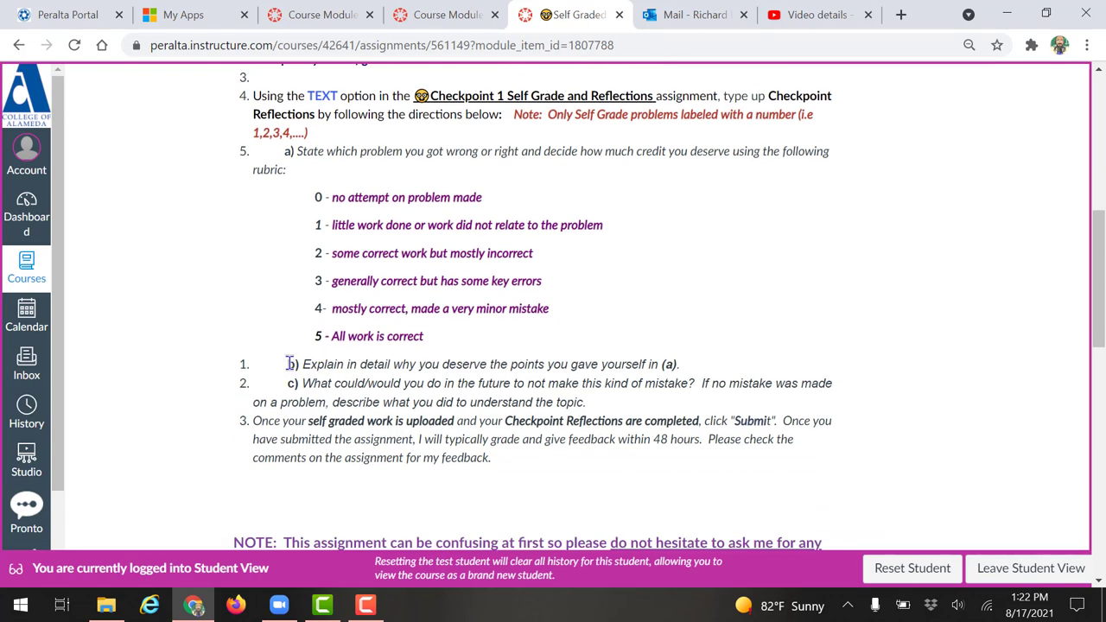
pyautogui.moveTo(289, 363); pyautogui.dragTo(831, 341)
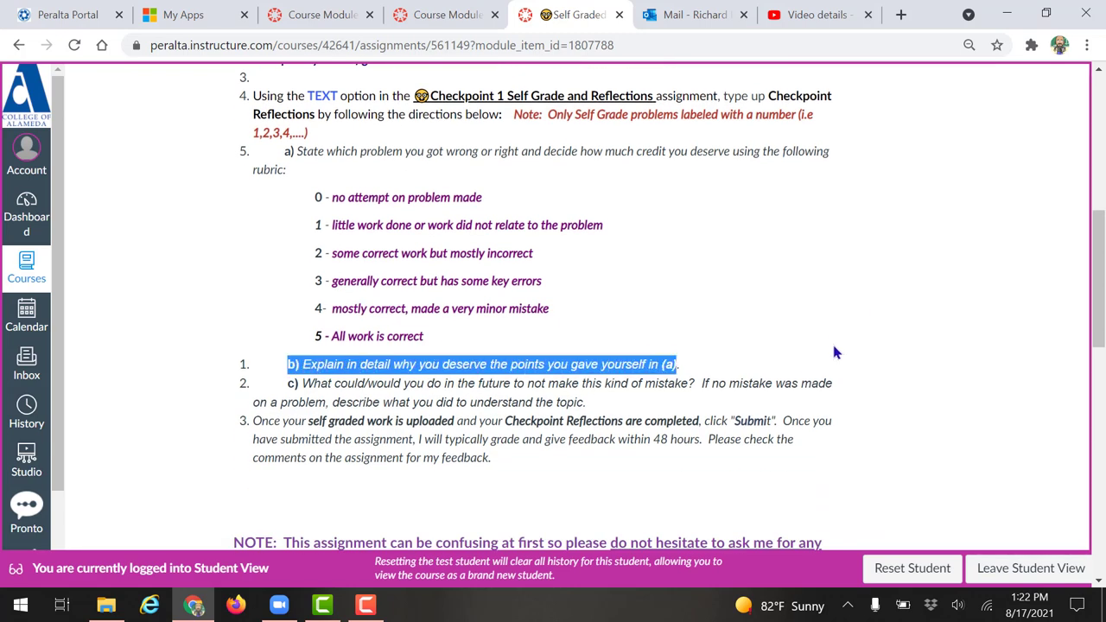
pyautogui.click(807, 327)
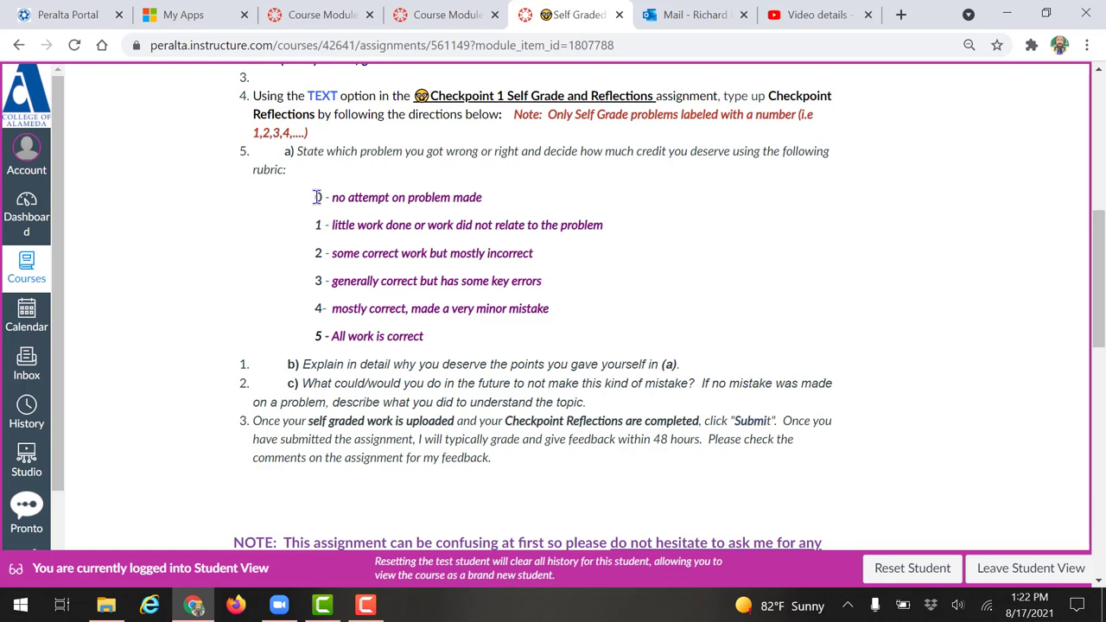
pyautogui.moveTo(316, 197); pyautogui.dragTo(436, 337)
pyautogui.click(802, 277)
pyautogui.moveTo(360, 361); pyautogui.dragTo(389, 359)
pyautogui.click(628, 332)
pyautogui.moveTo(286, 383); pyautogui.dragTo(850, 401)
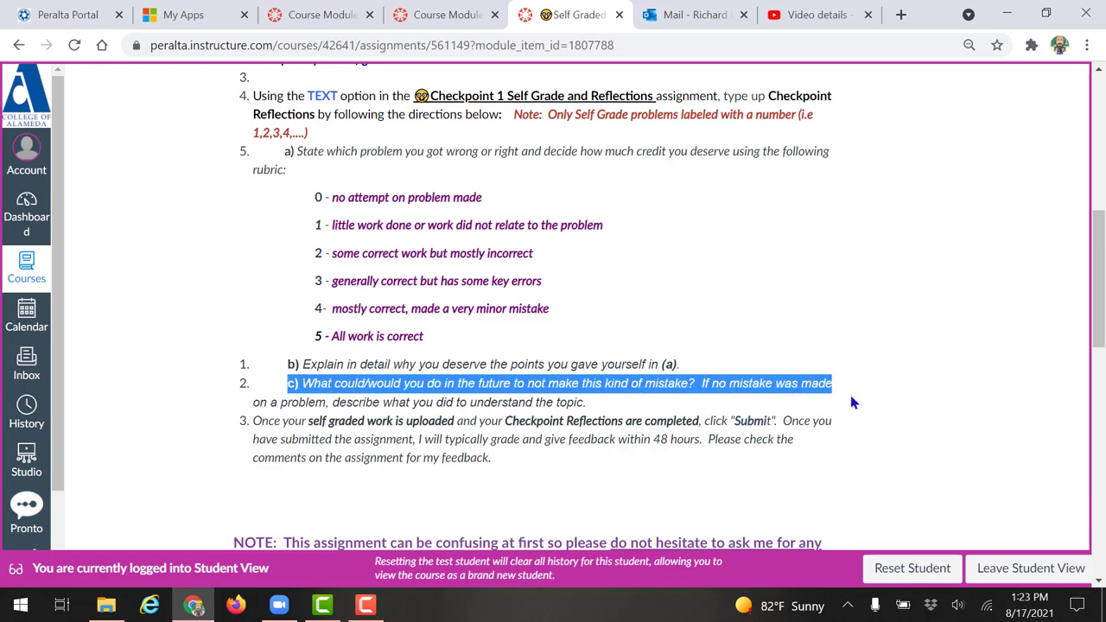
pyautogui.click(615, 486)
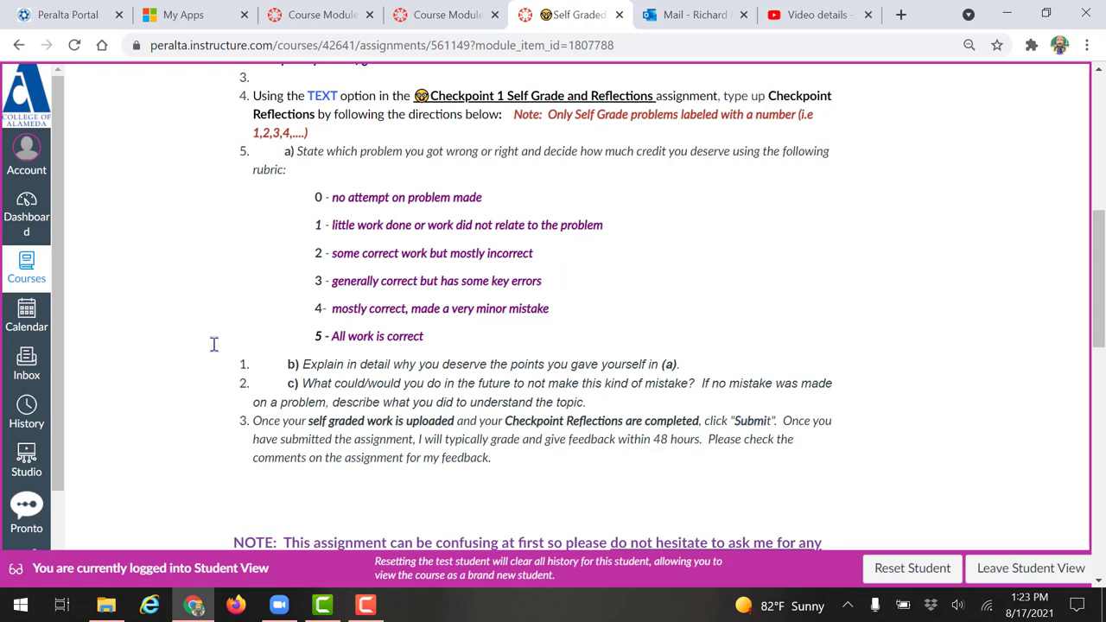
pyautogui.scroll(3, 820, 314)
pyautogui.scroll(5, 819, 317)
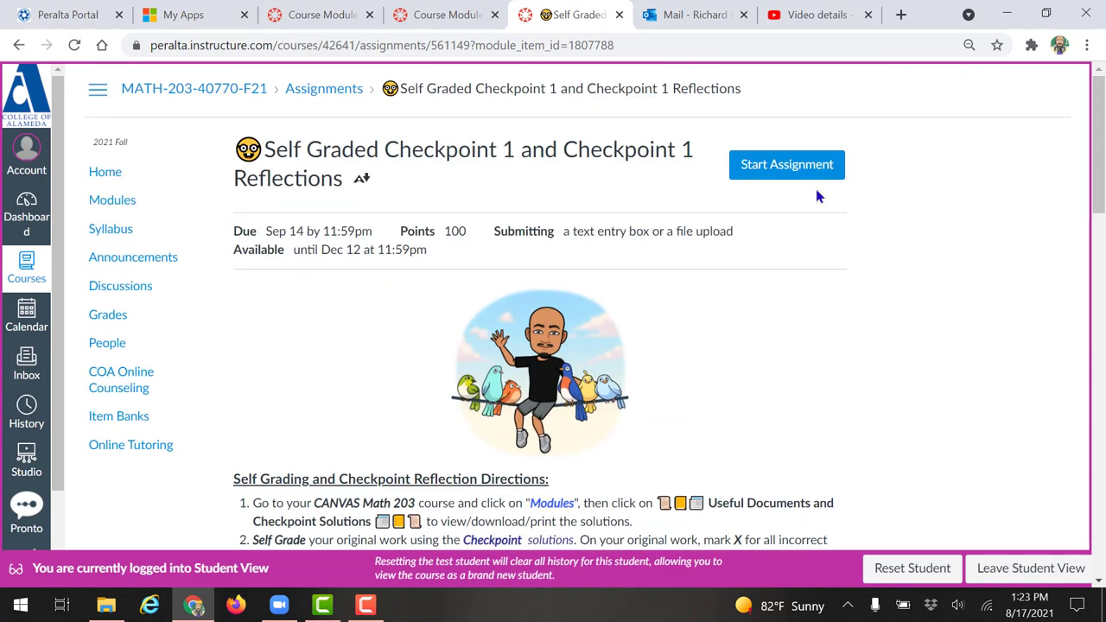
# Start the assignment and choose Upload File under the File Upload tab
pyautogui.click(796, 173)
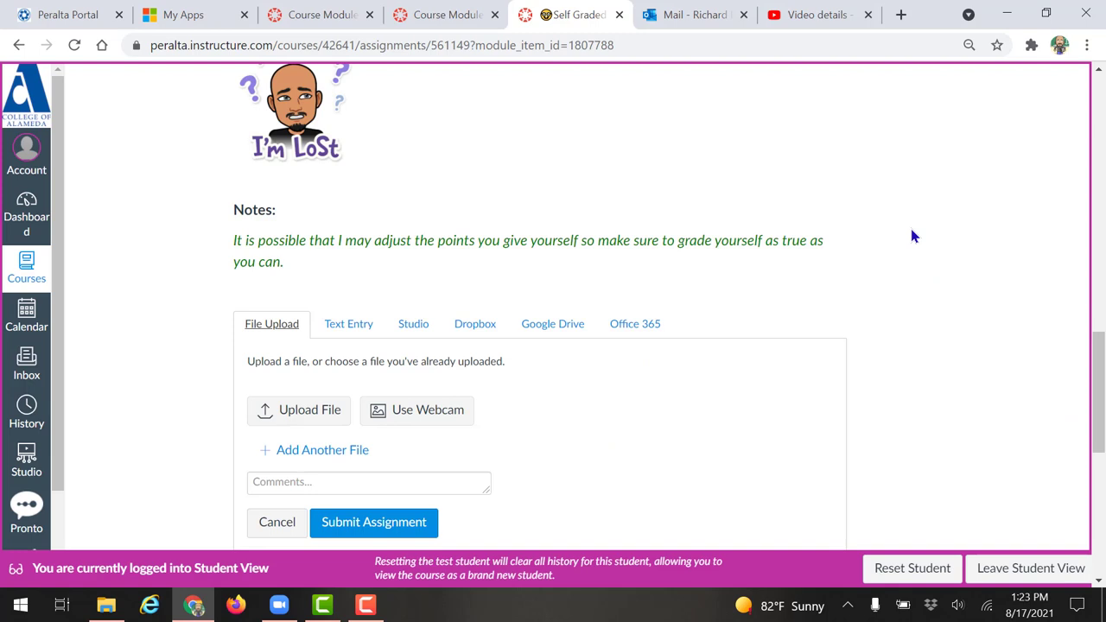
pyautogui.scroll(-1, 914, 237)
pyautogui.scroll(-1, 913, 236)
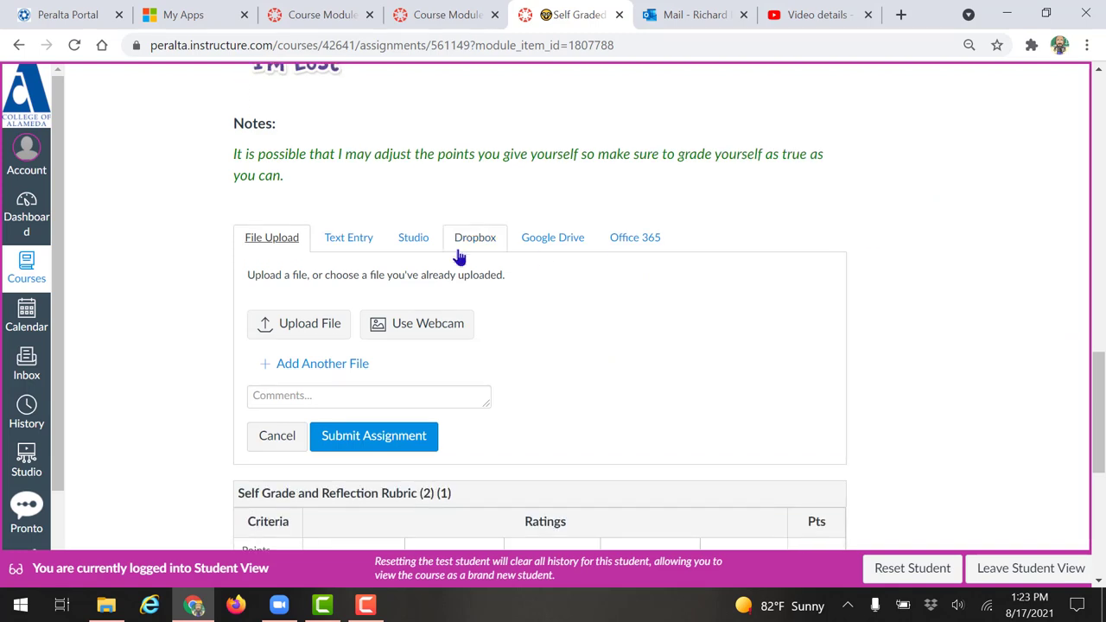
pyautogui.click(292, 334)
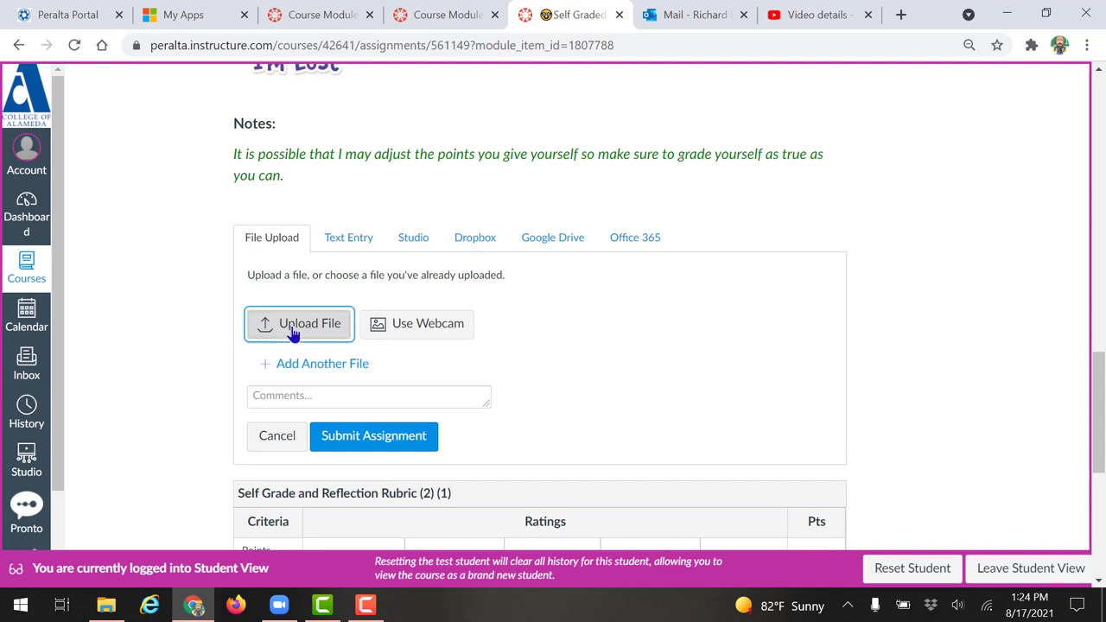
# Attach edited_Checkpoint4Solutions.pdf as the submission file
pyautogui.click(288, 324)
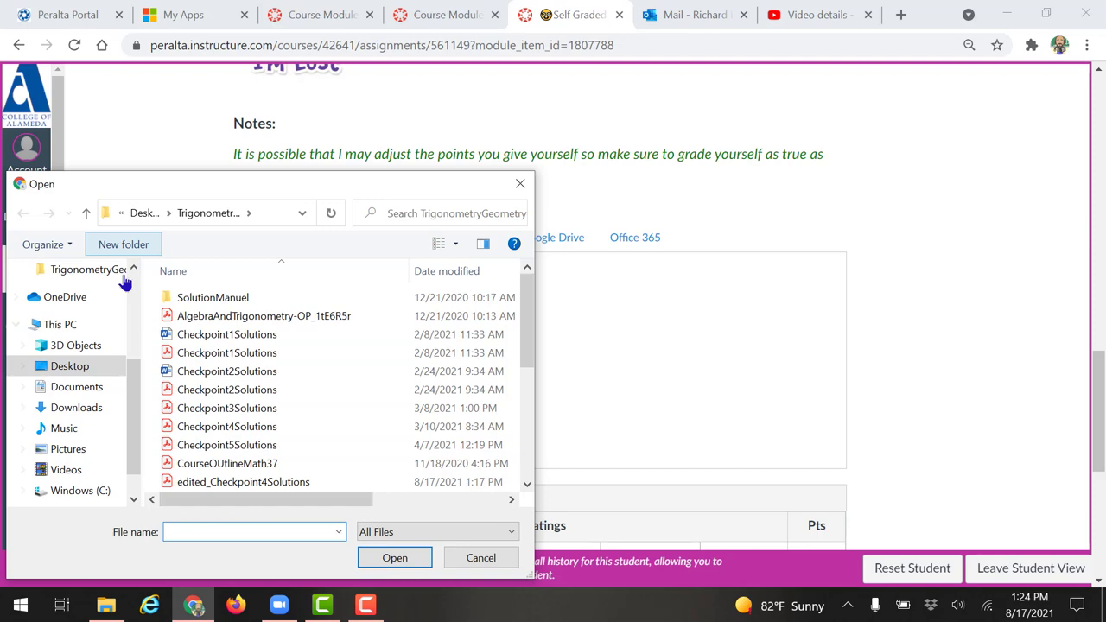
pyautogui.scroll(-1, 268, 480)
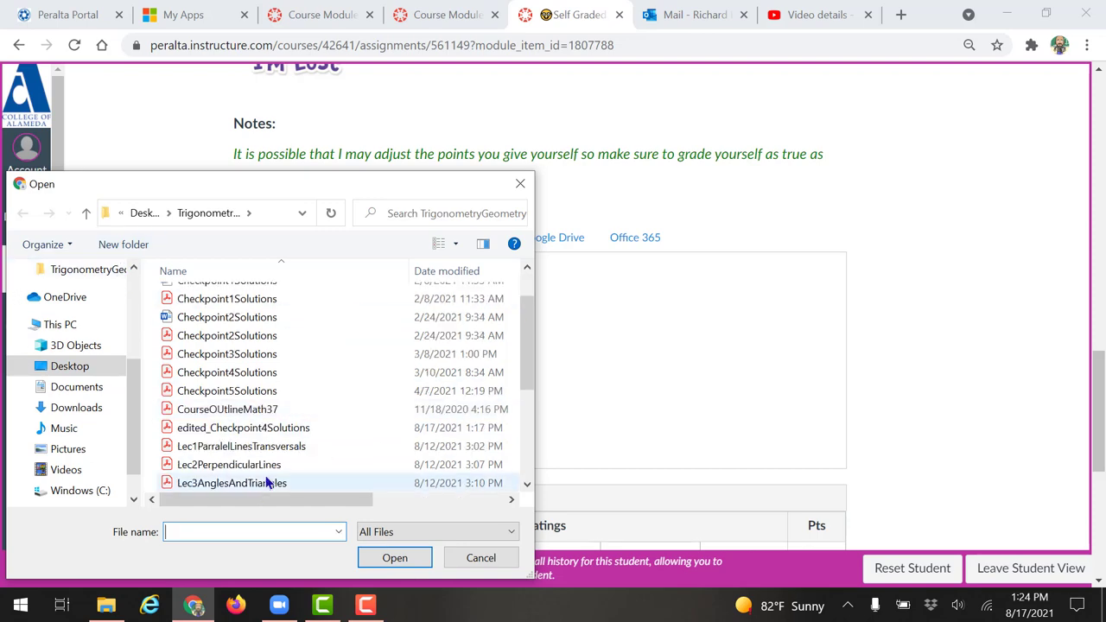
pyautogui.doubleClick(259, 431)
# Open edited_Checkpoint4Solutions.pdf in Acrobat from the TrigonometryGeometry folder
pyautogui.scroll(-2, 763, 339)
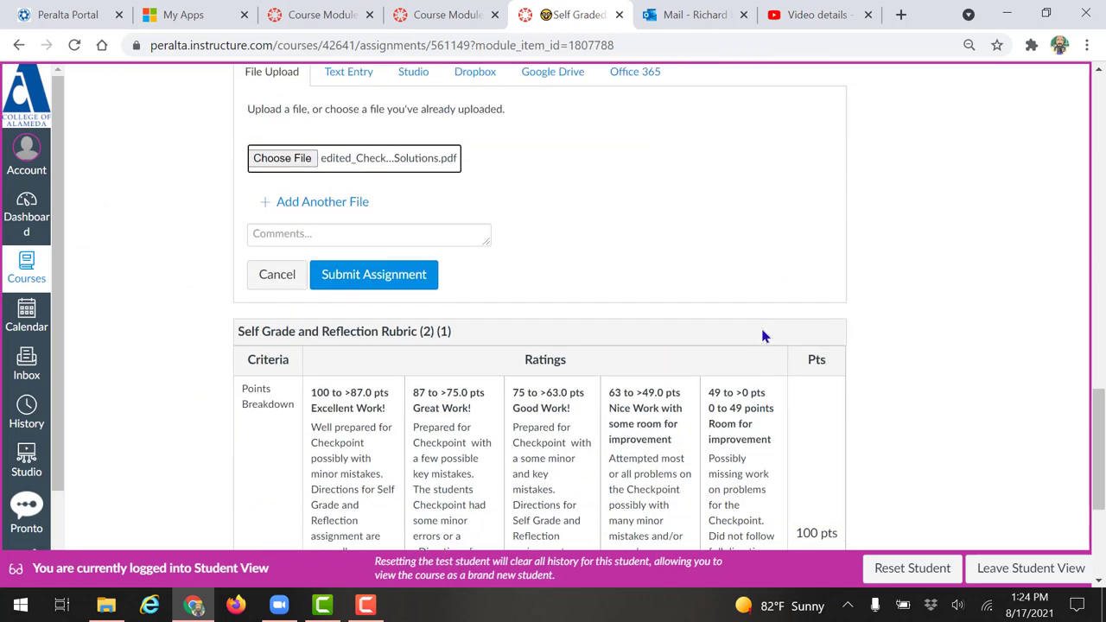
pyautogui.scroll(1, 763, 338)
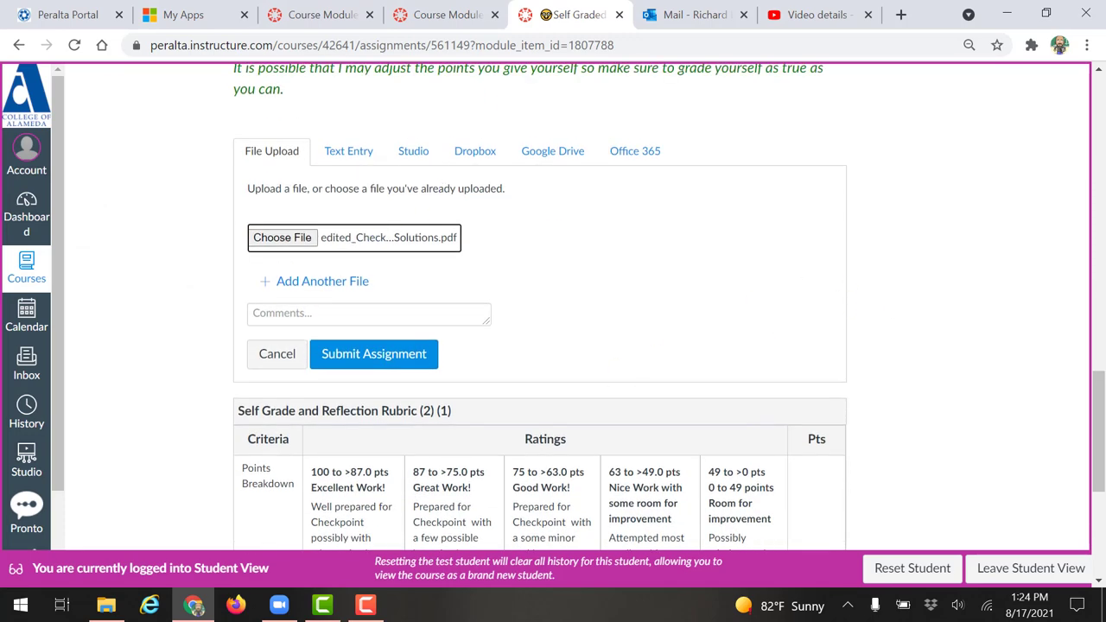
pyautogui.click(120, 610)
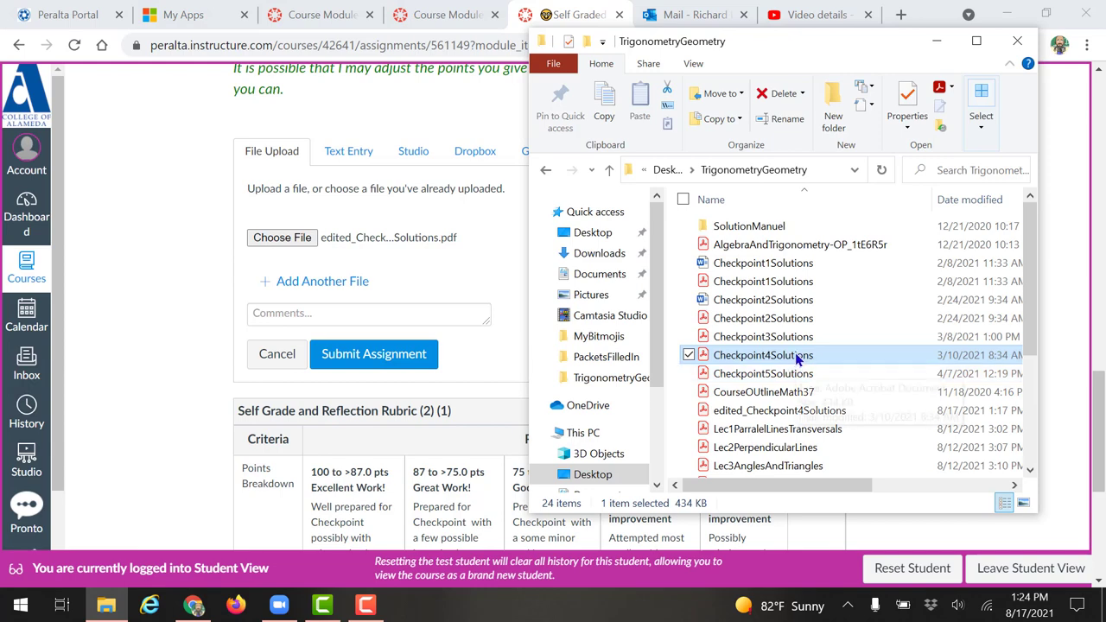
pyautogui.click(813, 415)
pyautogui.doubleClick(814, 414)
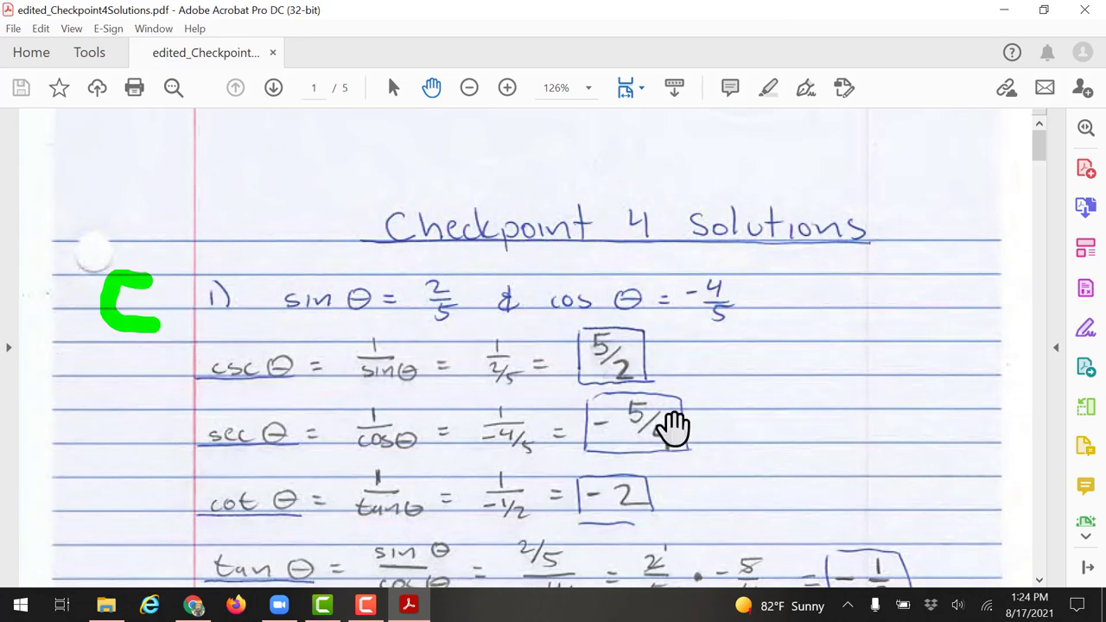
# Review the C and X marks on pages 1 and 2 of edited_Checkpoint4Solutions.pdf
pyautogui.scroll(-1, 904, 385)
pyautogui.scroll(-10, 905, 385)
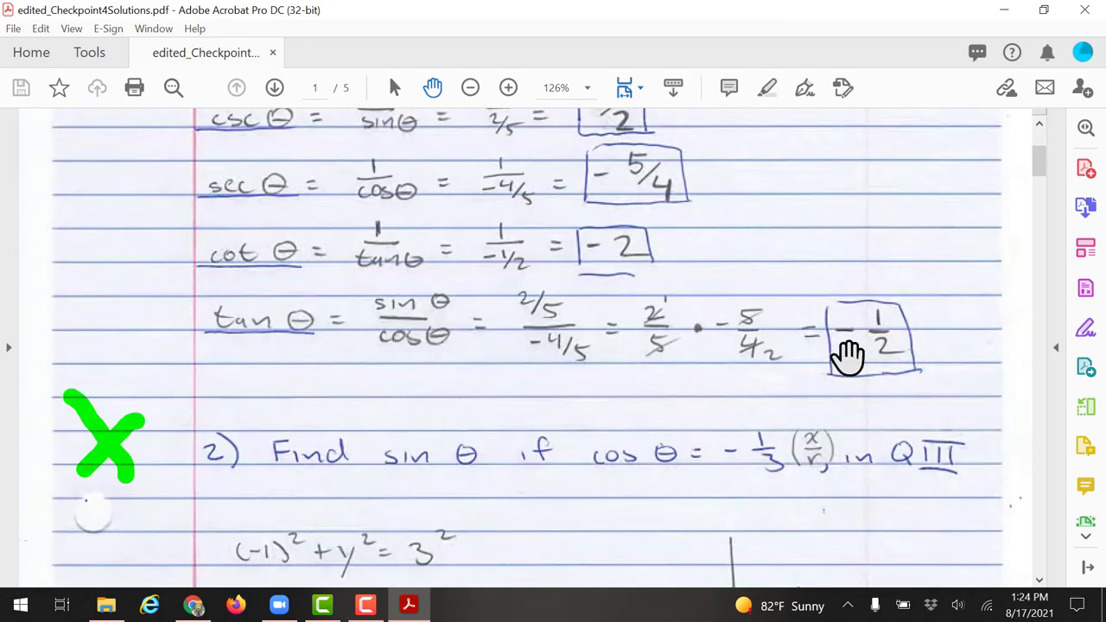
pyautogui.scroll(10, 860, 376)
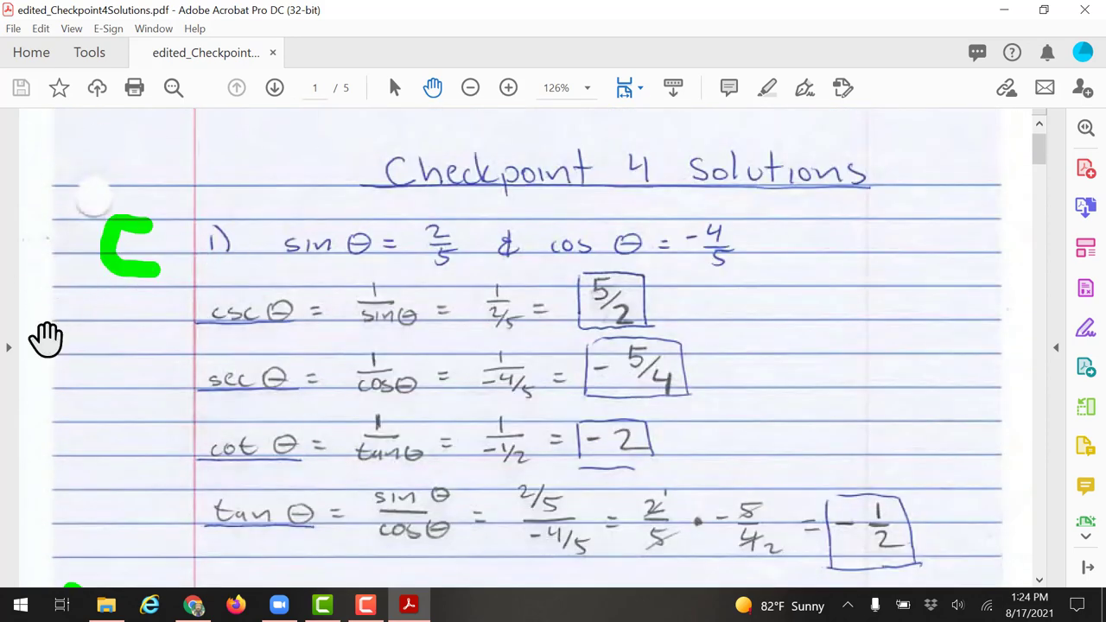
pyautogui.scroll(-3, 210, 348)
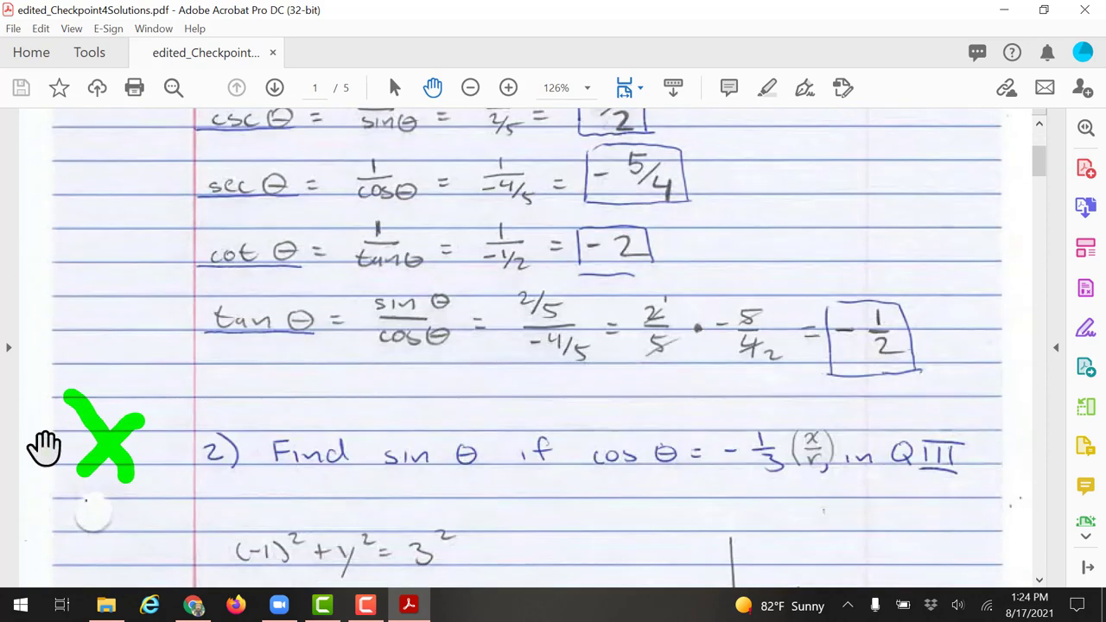
pyautogui.scroll(-15, 501, 421)
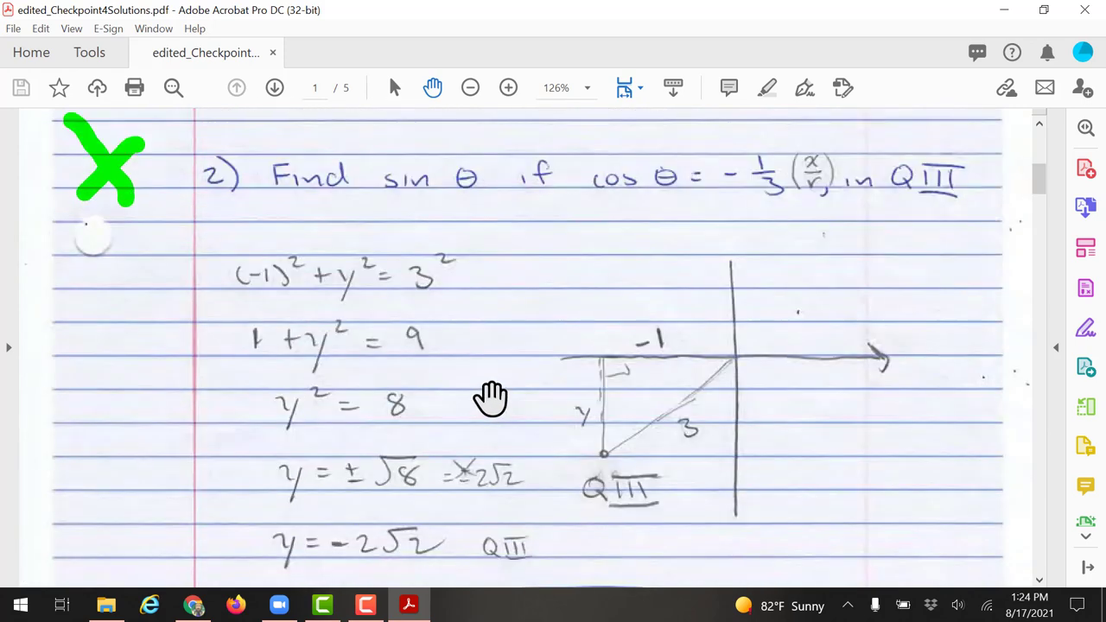
pyautogui.scroll(-5, 480, 433)
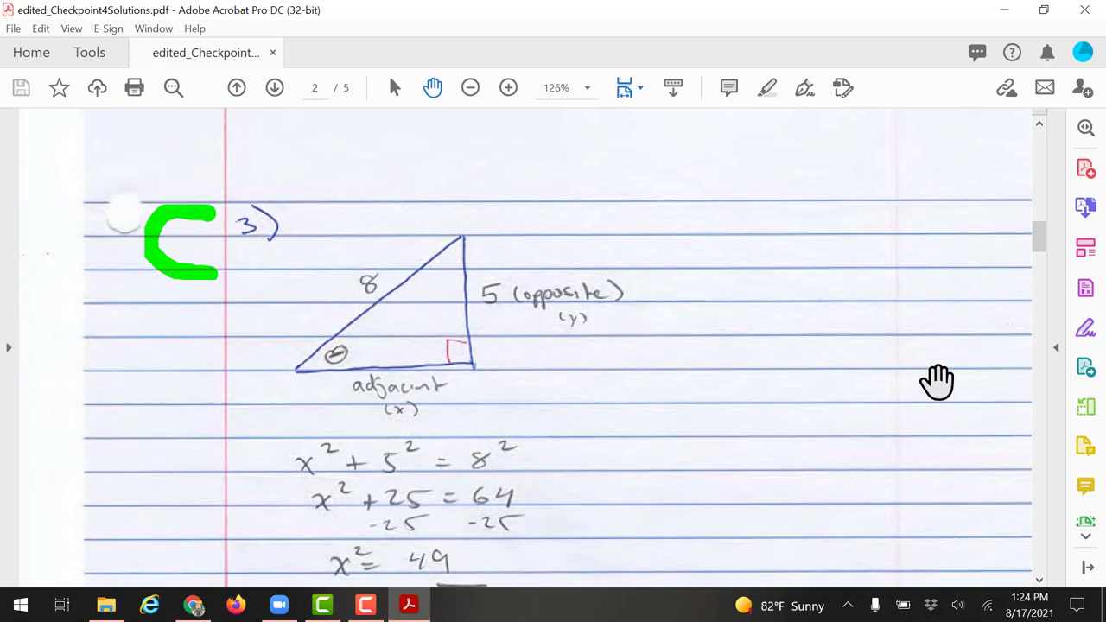
pyautogui.scroll(-5, 933, 385)
pyautogui.scroll(-5, 928, 395)
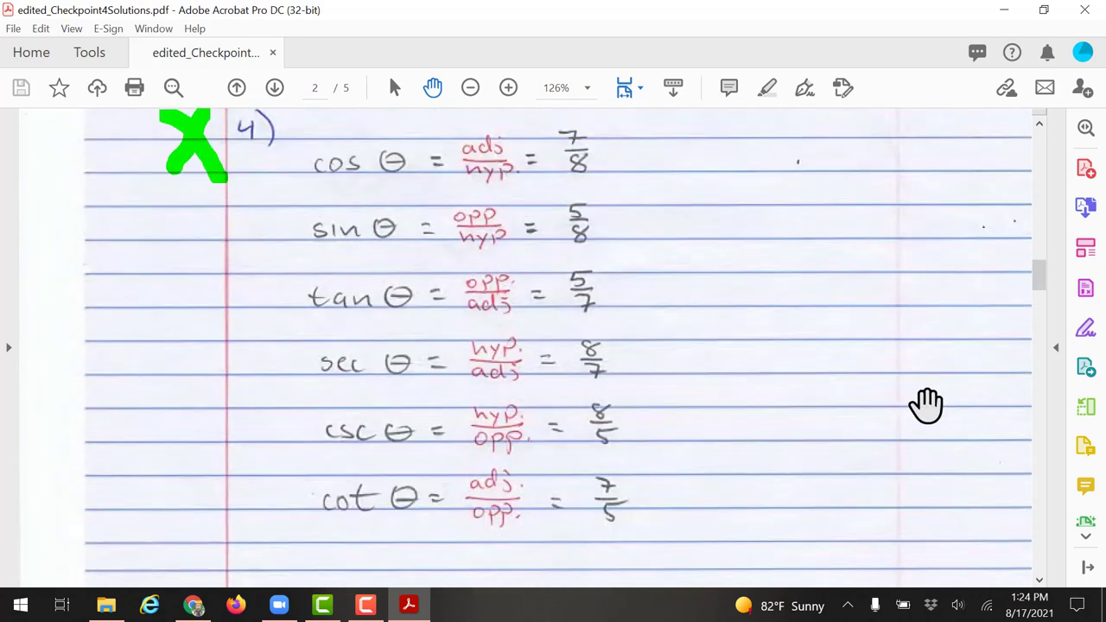
pyautogui.scroll(-2, 866, 370)
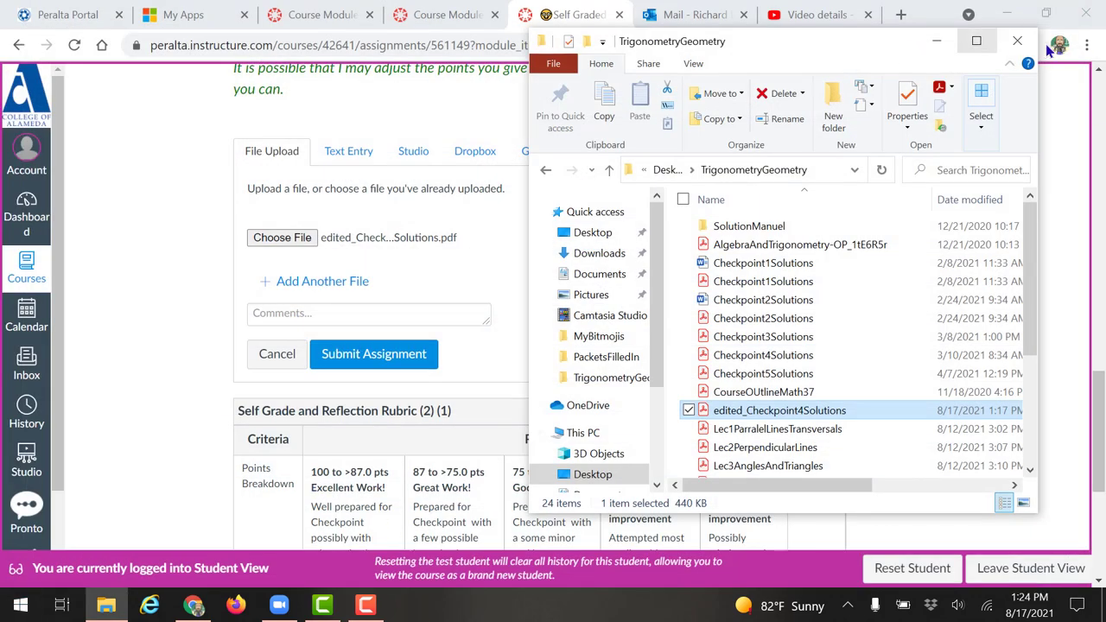
# Close the folder window and switch the submission to Text Entry, ready to type
pyautogui.click(1016, 41)
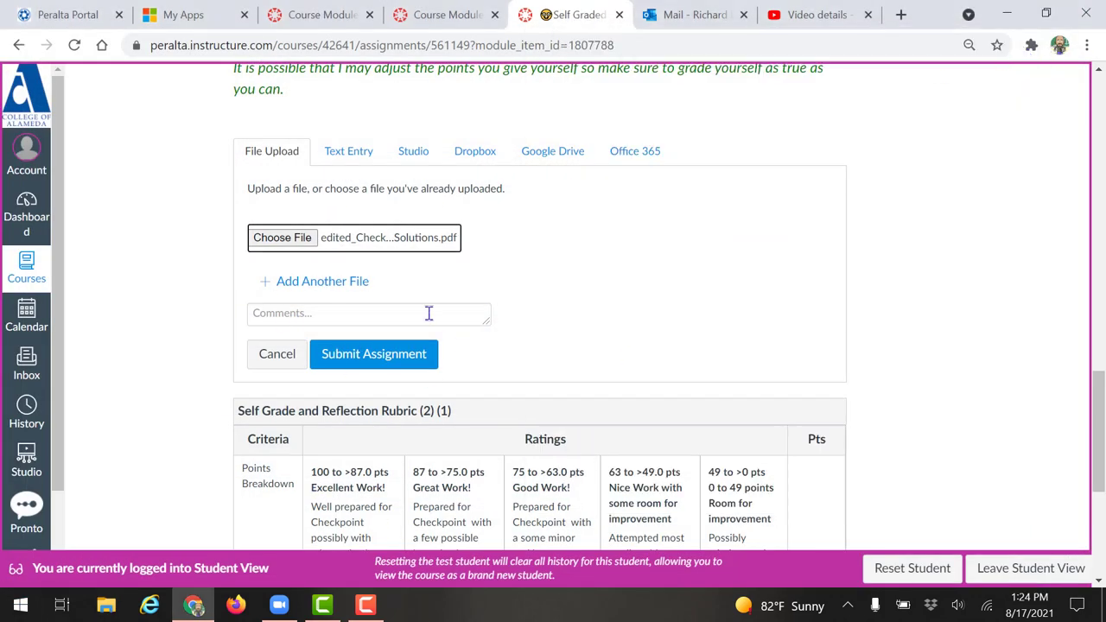
pyautogui.click(345, 152)
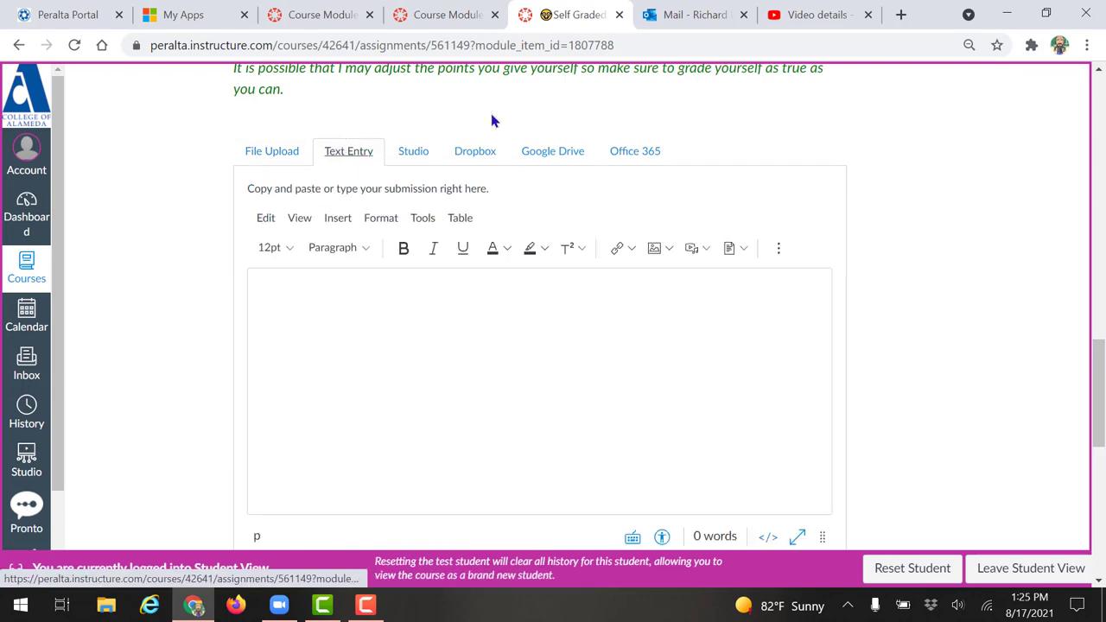
pyautogui.click(325, 302)
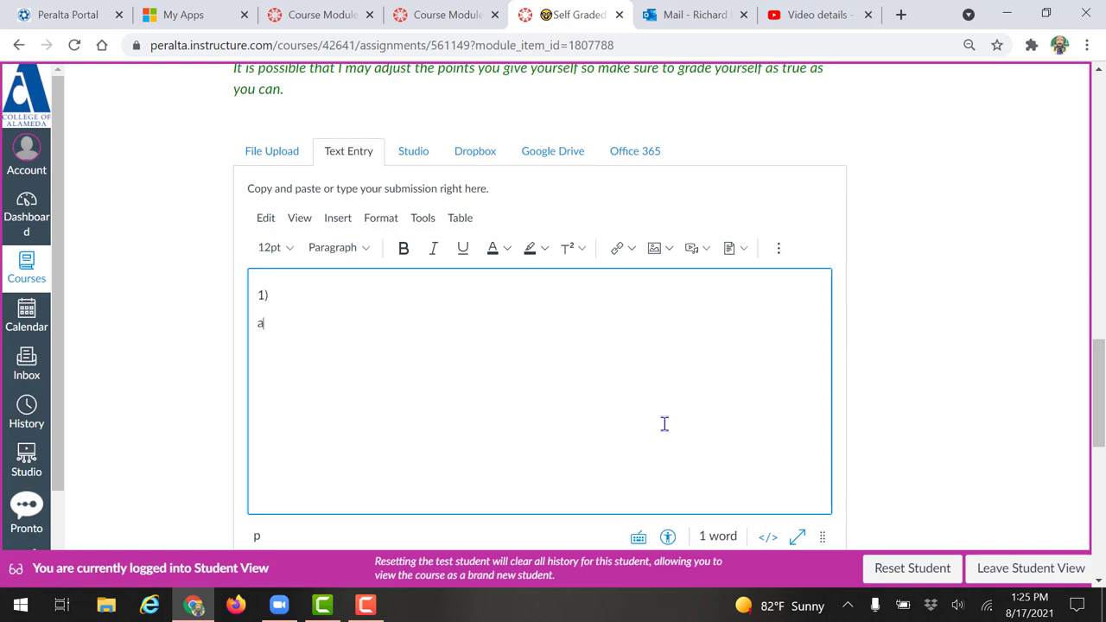
# Type the a) state points, b) explain why, and c) reflect prompts under 1)
pyautogui.write(')  Sta')
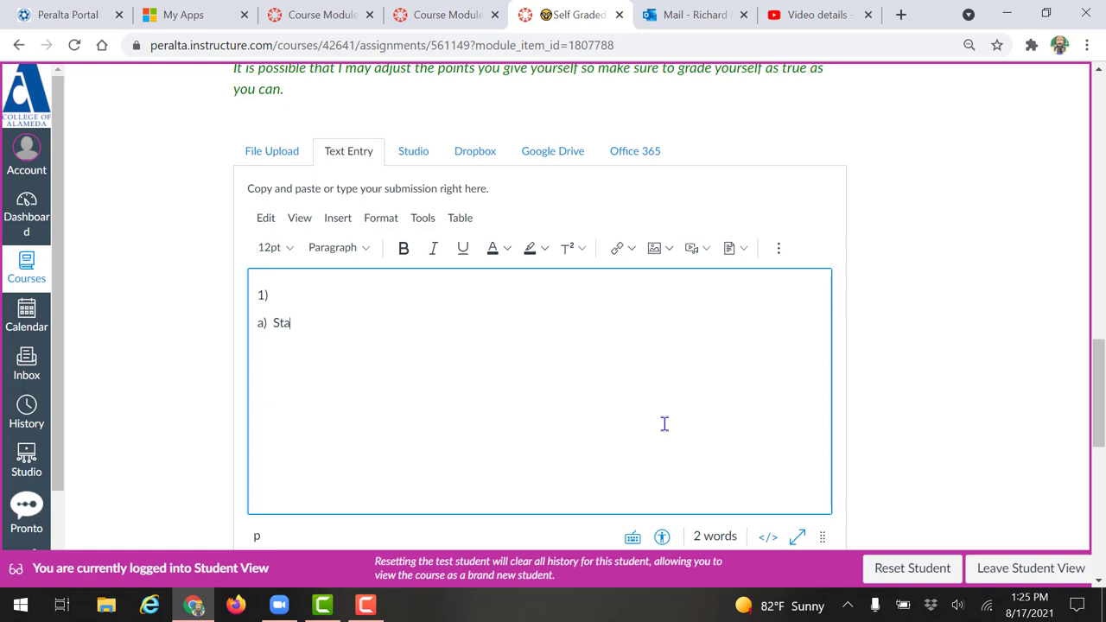
pyautogui.write('te how many points y')
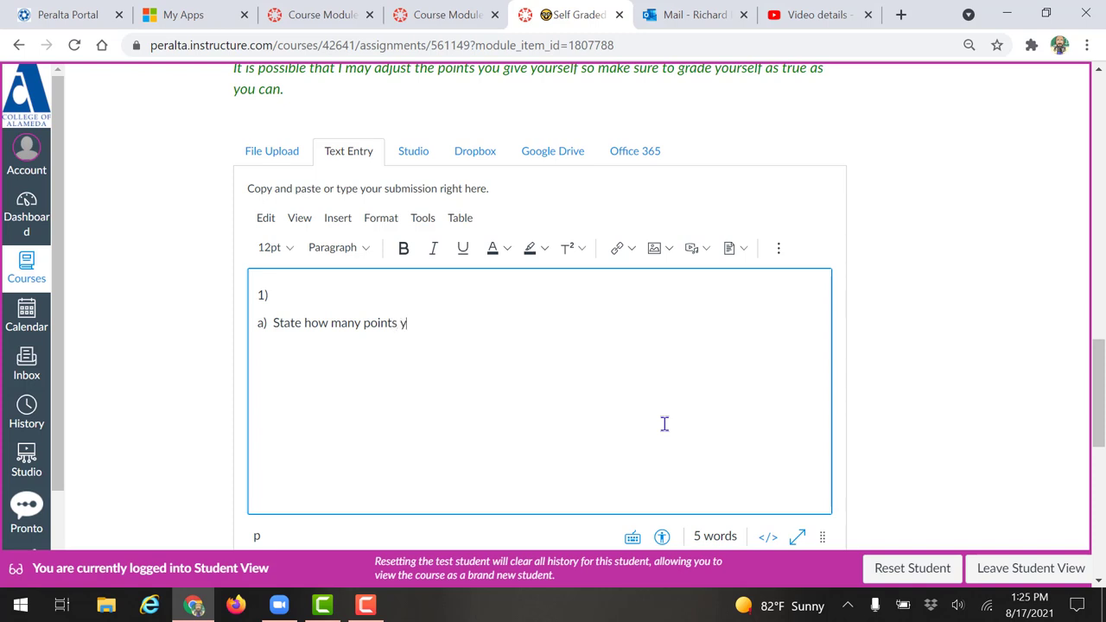
pyautogui.write('ou deserve. ')
pyautogui.write('b)')
pyautogui.write(' Explain ')
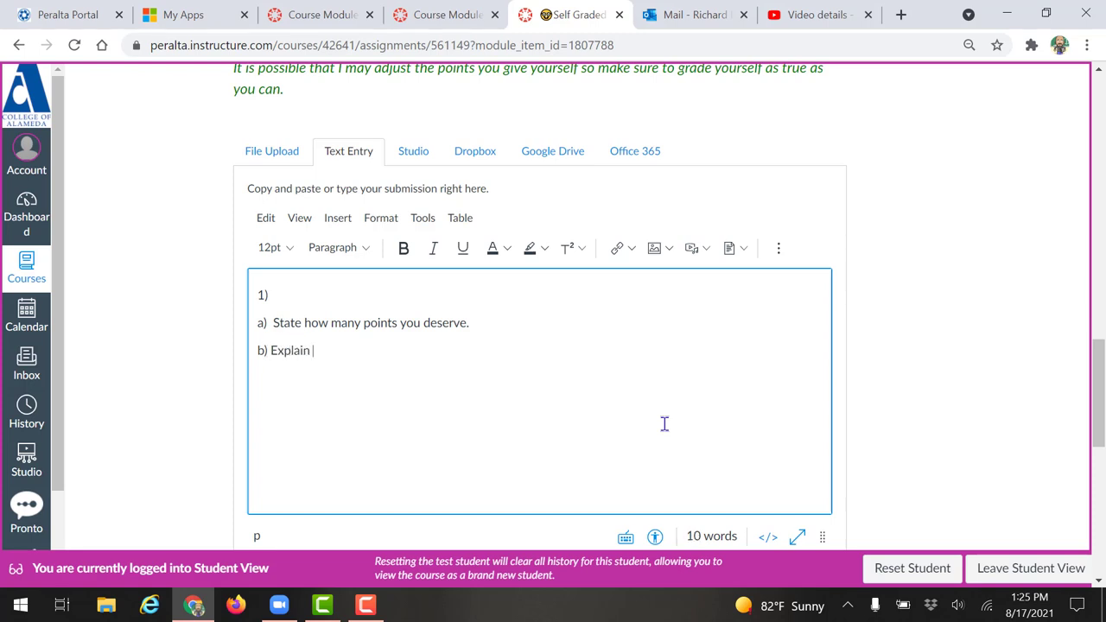
pyautogui.write('why you deserve')
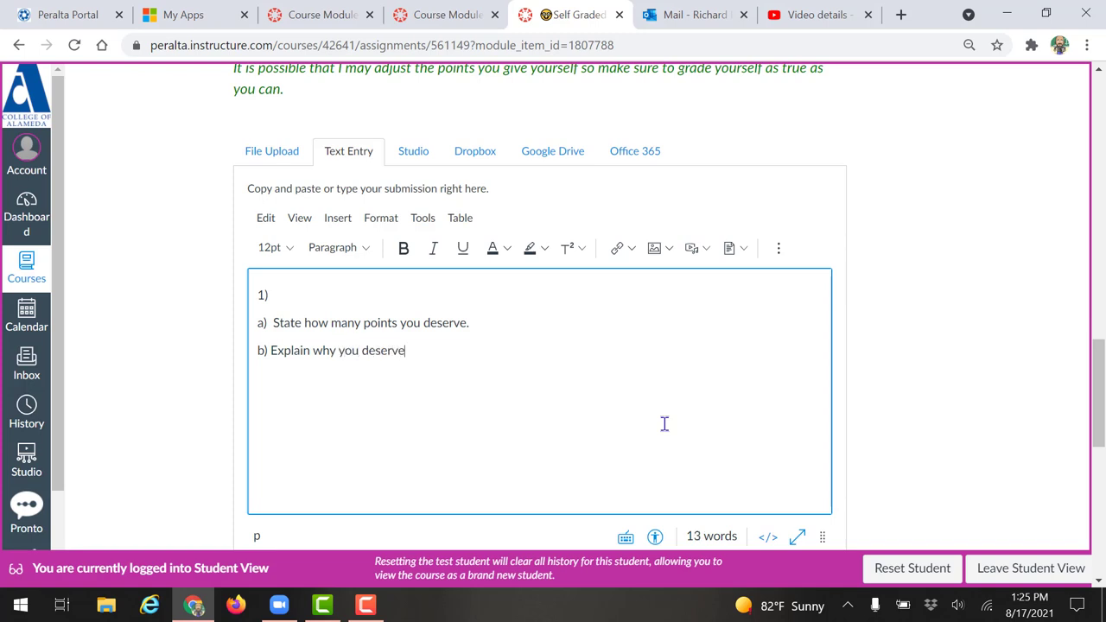
pyautogui.write(' those points. c) ')
pyautogui.write('Refl')
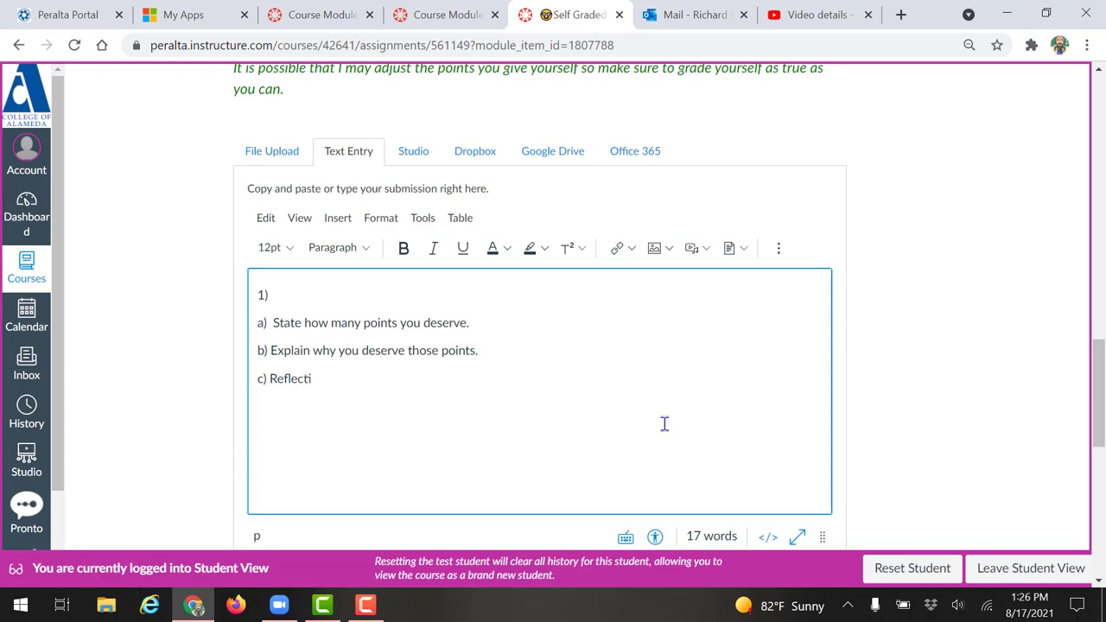
pyautogui.write('ect on why you got ')
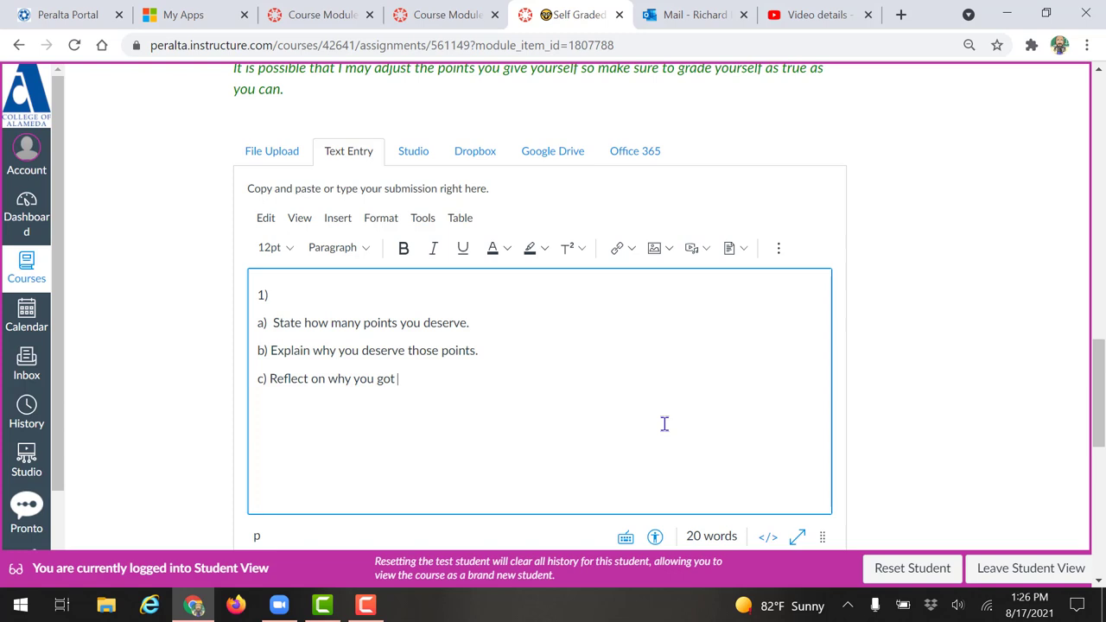
pyautogui.write('it right or wrong.')
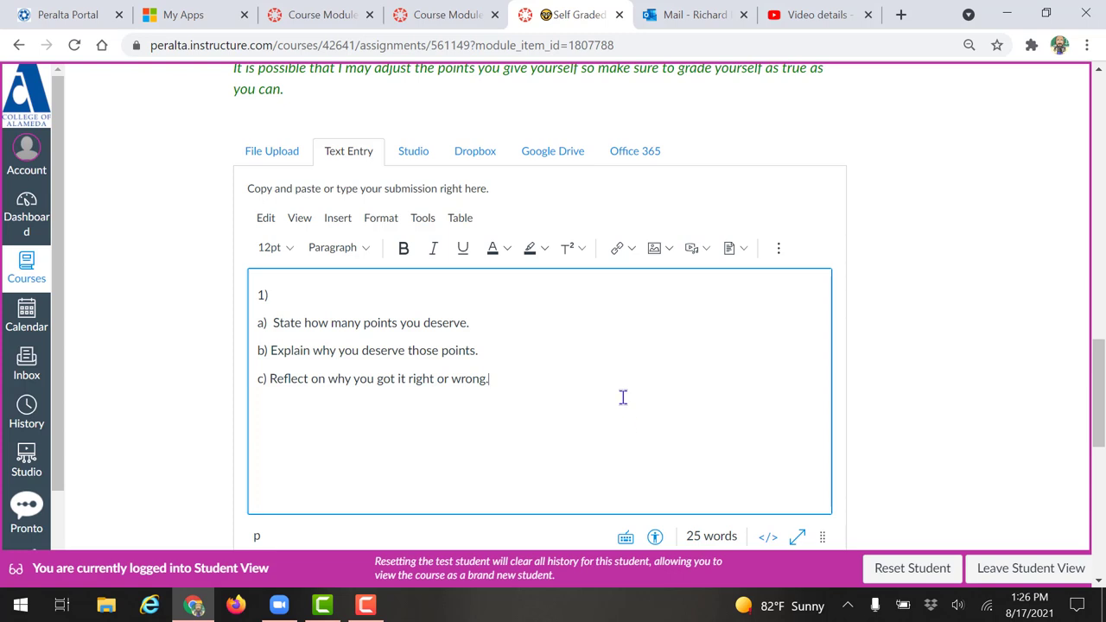
# Add a score of 3 after prompt a) and headings 2) through 5) below the prompts
pyautogui.click(509, 318)
pyautogui.write('3')
pyautogui.click(508, 350)
pyautogui.press('Down')
pyautogui.press('Return')
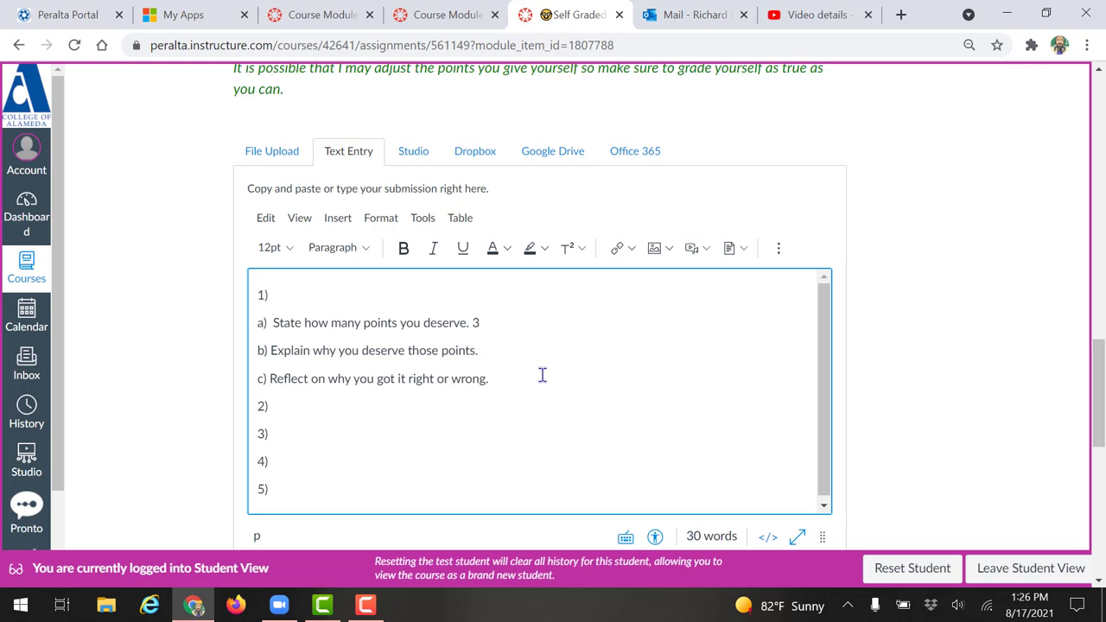
# Copy the a), b), c) prompt lines and paste them under 2) and 3)
pyautogui.moveTo(257, 323); pyautogui.dragTo(504, 375)
pyautogui.hotkey('ctrl', 'c')
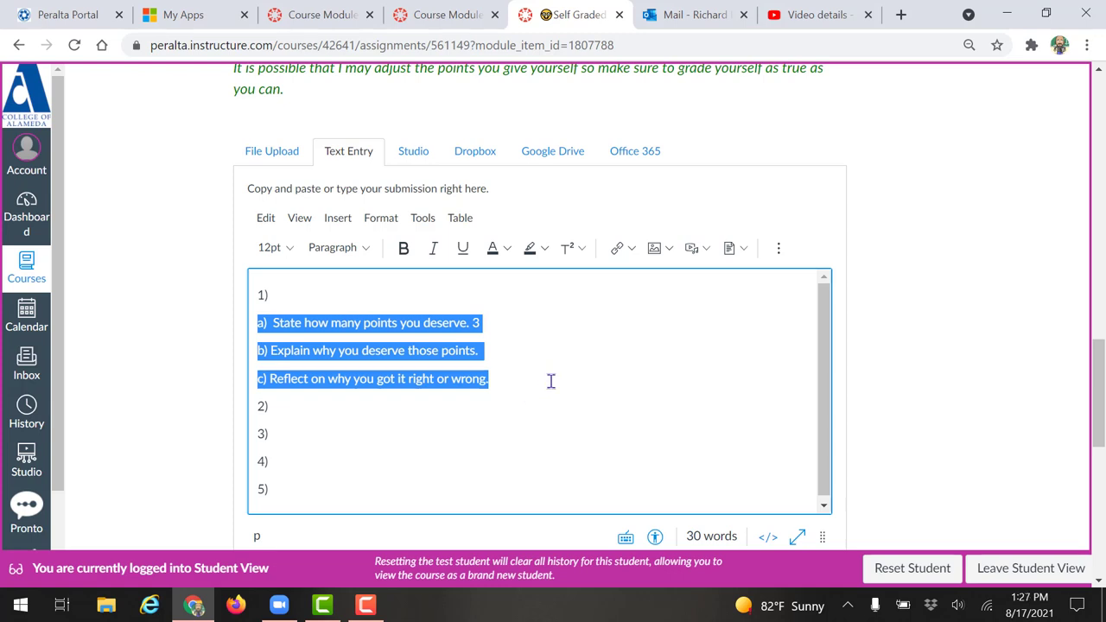
pyautogui.click(288, 406)
pyautogui.press('Return')
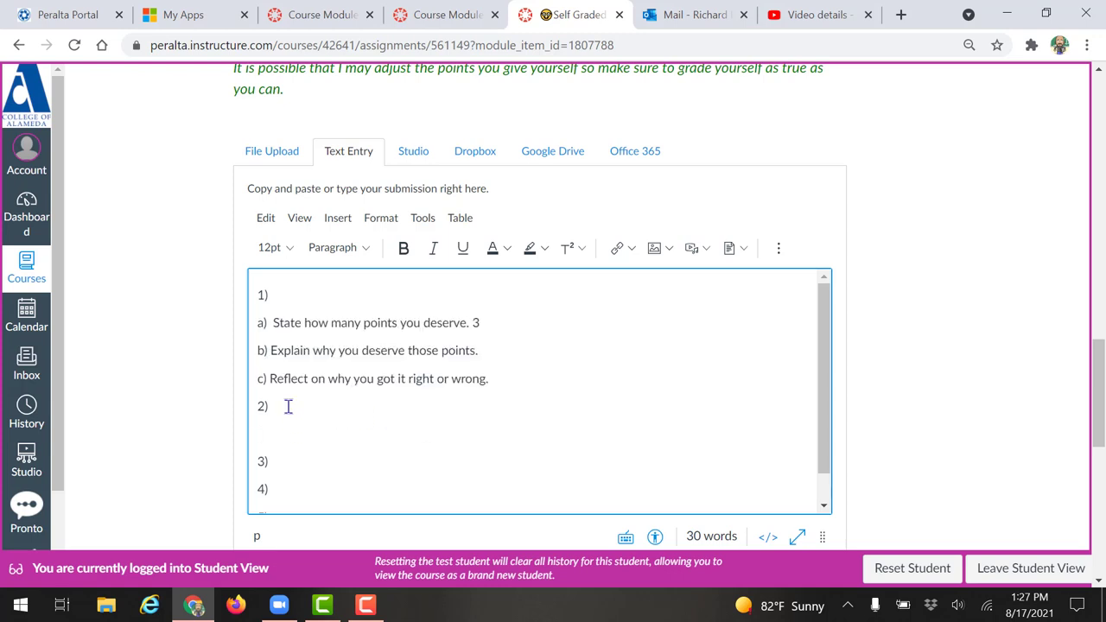
pyautogui.hotkey('ctrl', 'v')
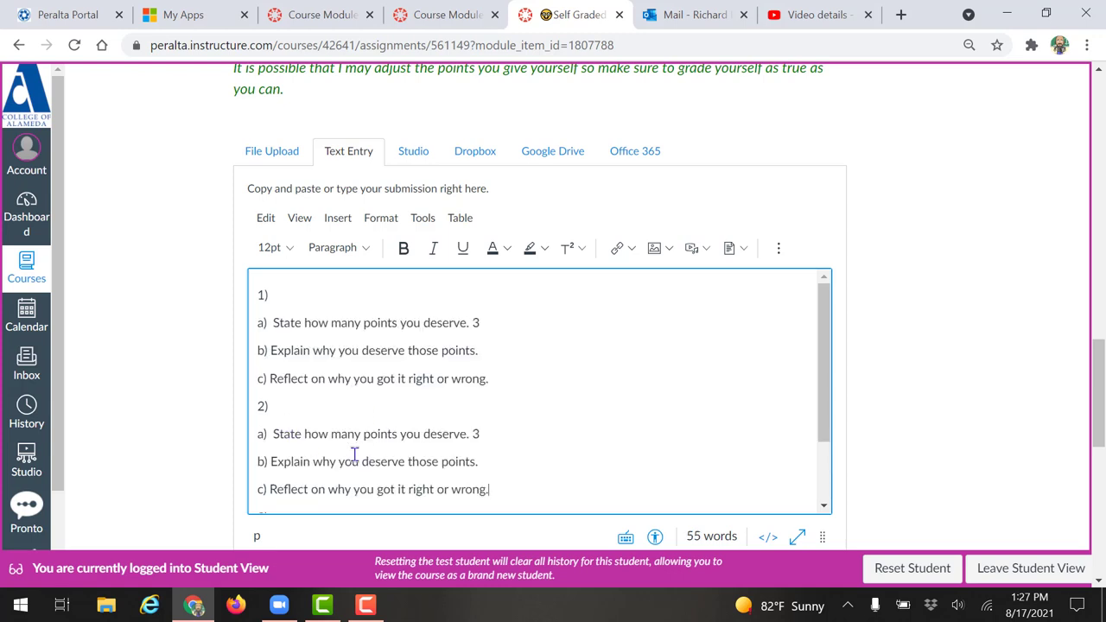
pyautogui.click(486, 434)
pyautogui.scroll(-1, 496, 474)
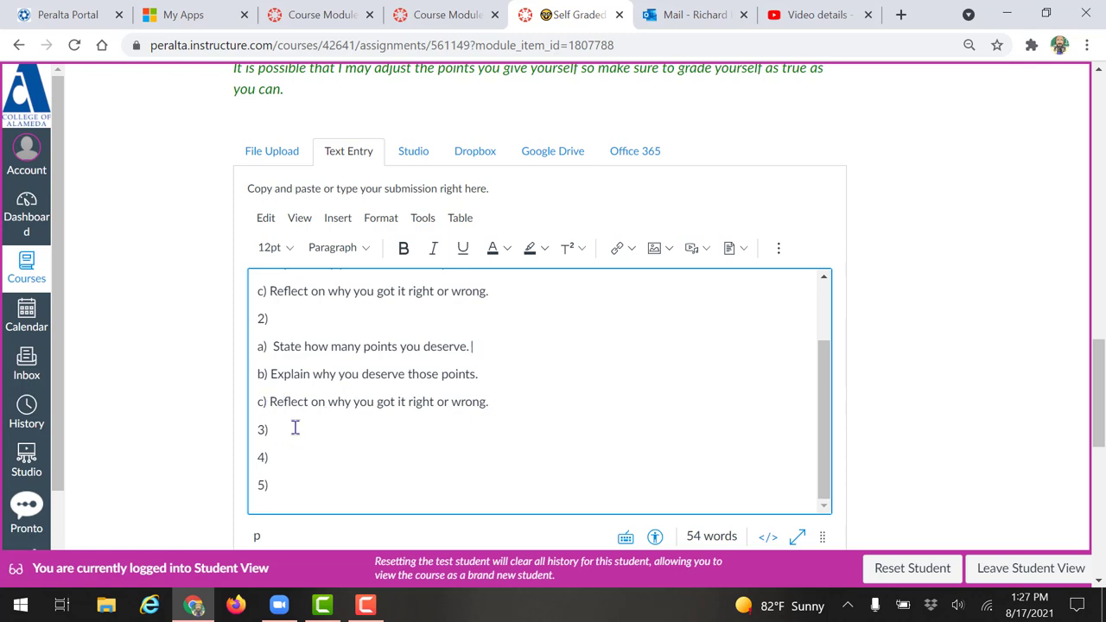
pyautogui.press('Return')
pyautogui.hotkey('ctrl', 'v')
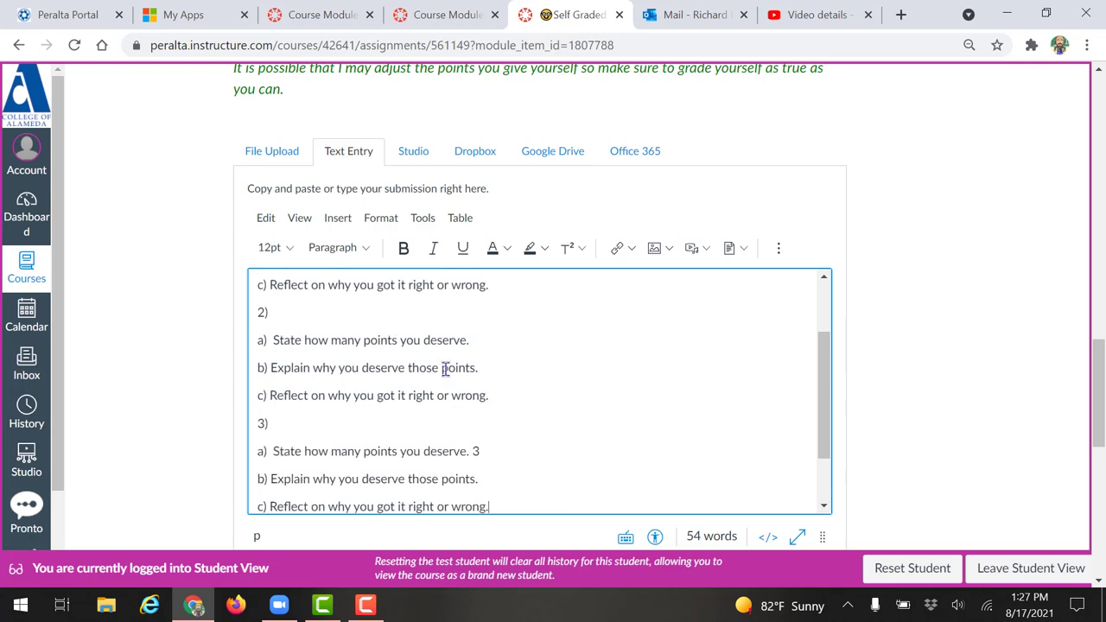
# Paste the prompts under 4) and 5) and remove the stray sample 3s
pyautogui.scroll(-1, 518, 389)
pyautogui.click(293, 452)
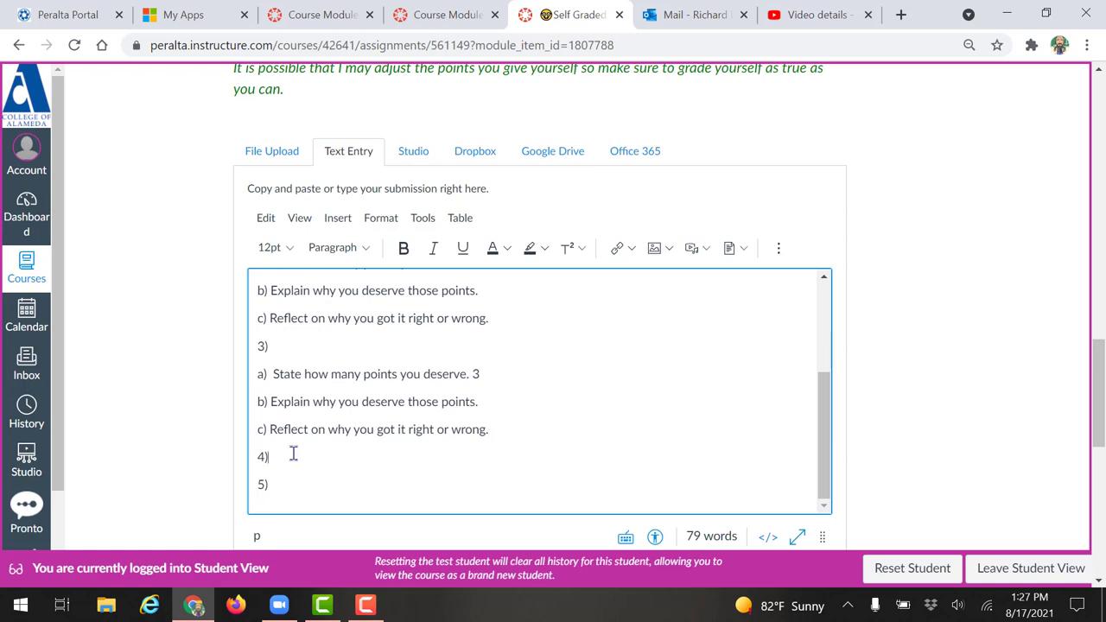
pyautogui.press('Return')
pyautogui.hotkey('ctrl', 'v')
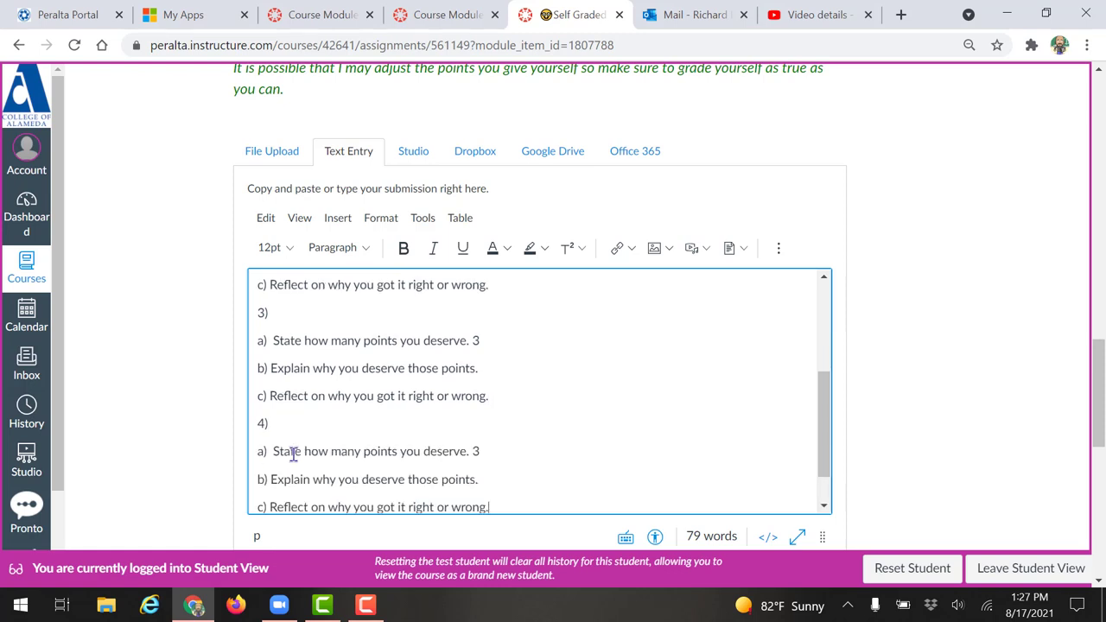
pyautogui.scroll(-1, 822, 425)
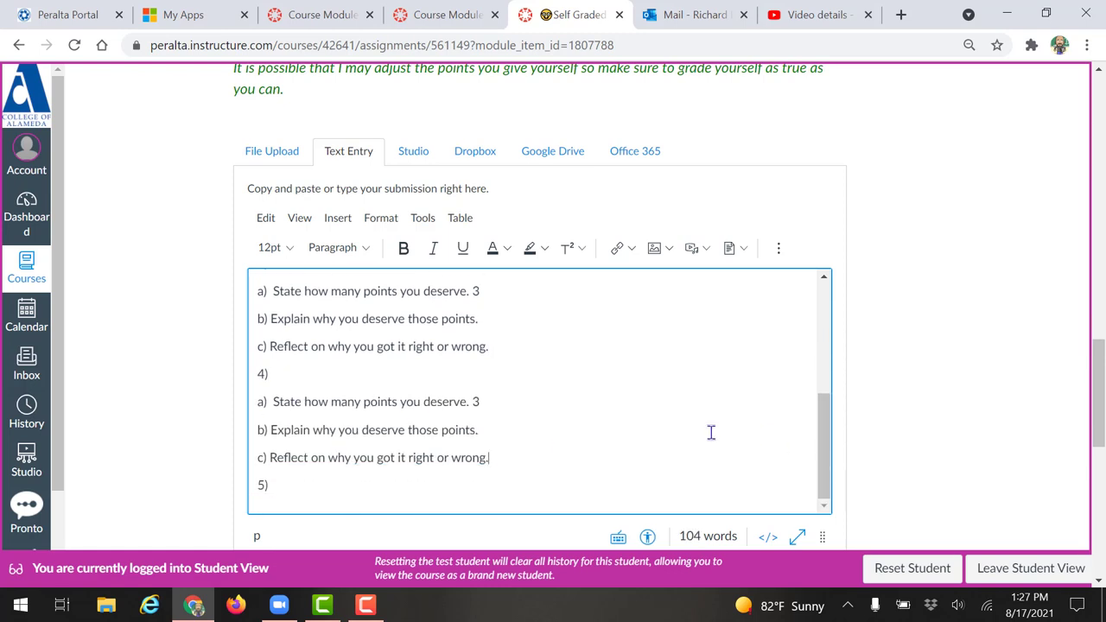
pyautogui.click(282, 483)
pyautogui.press('Return')
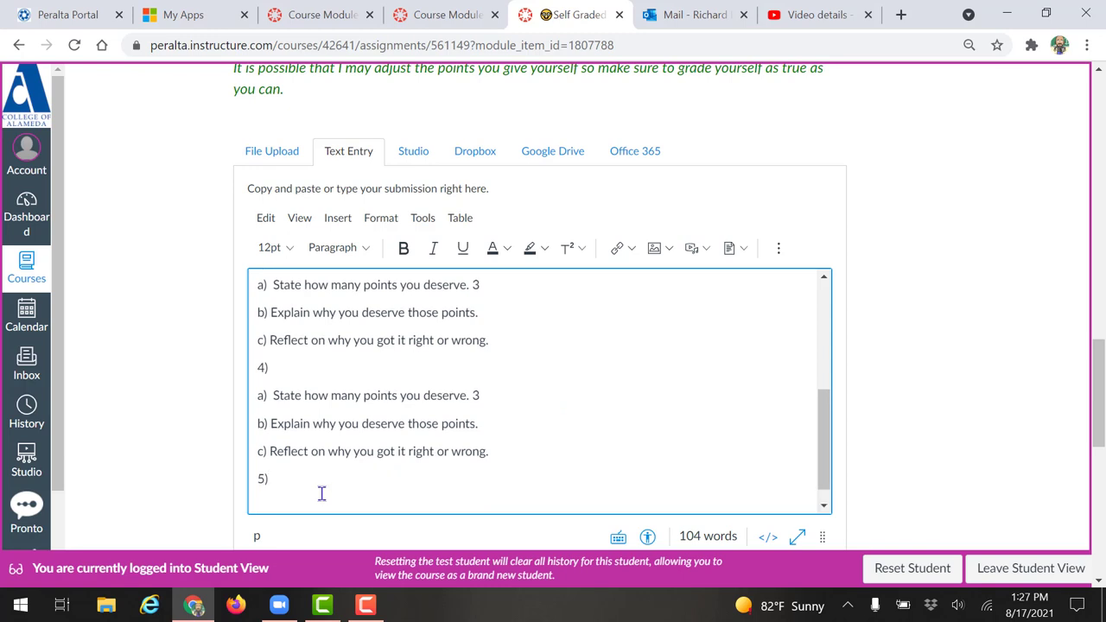
pyautogui.hotkey('ctrl', 'v')
pyautogui.click(481, 452)
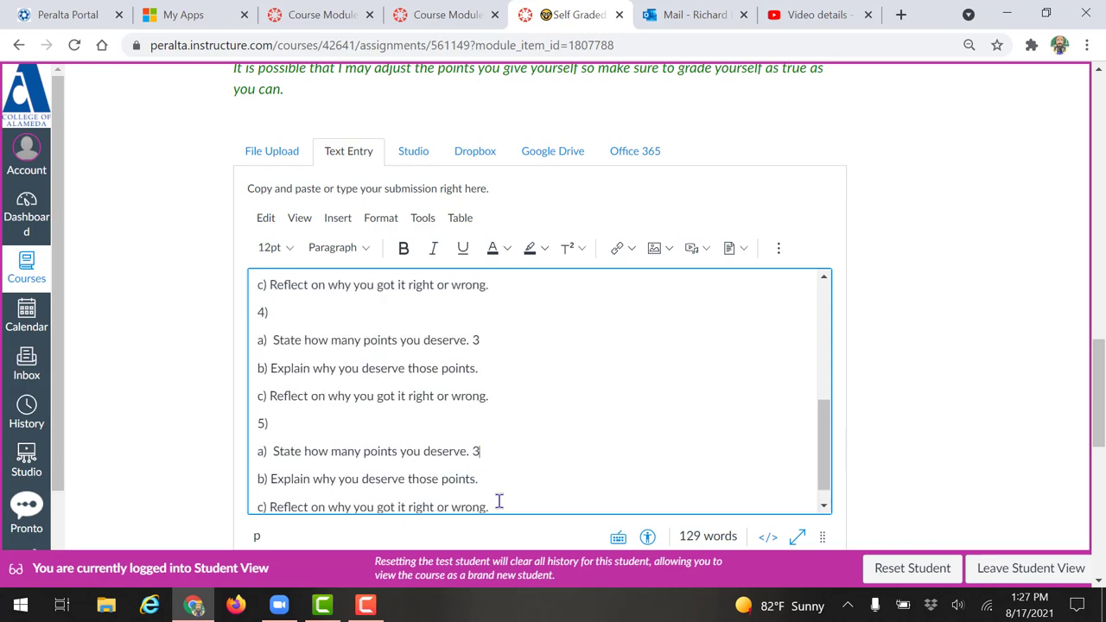
pyautogui.click(481, 337)
# Confirm edited_Checkpoint4Solutions.pdf is still attached on the File Upload tab
pyautogui.scroll(5, 682, 363)
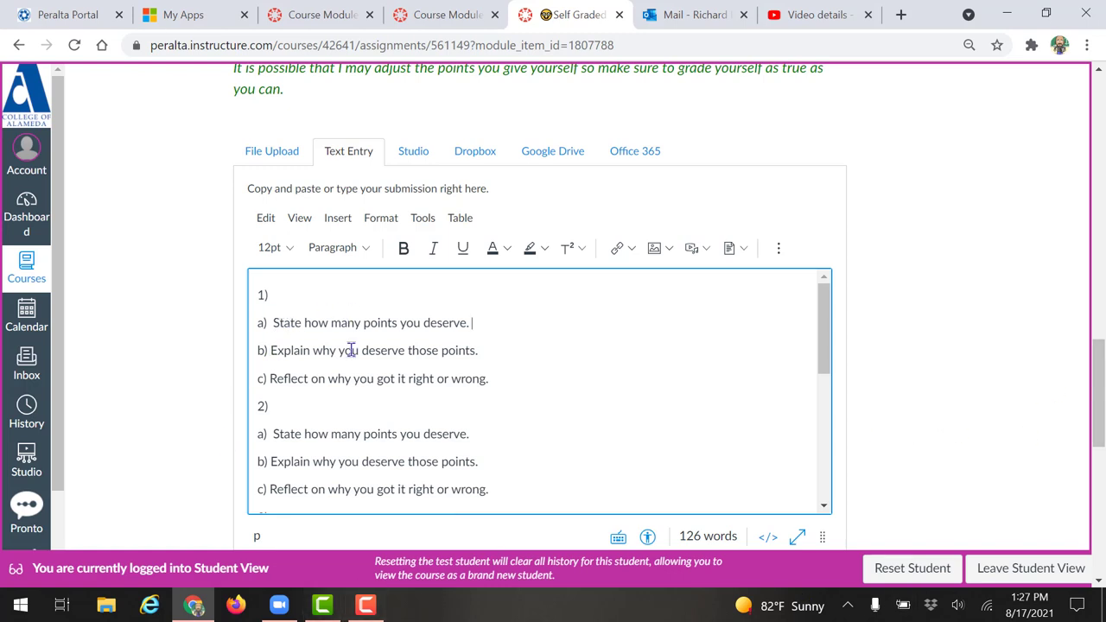
pyautogui.scroll(-2, 664, 399)
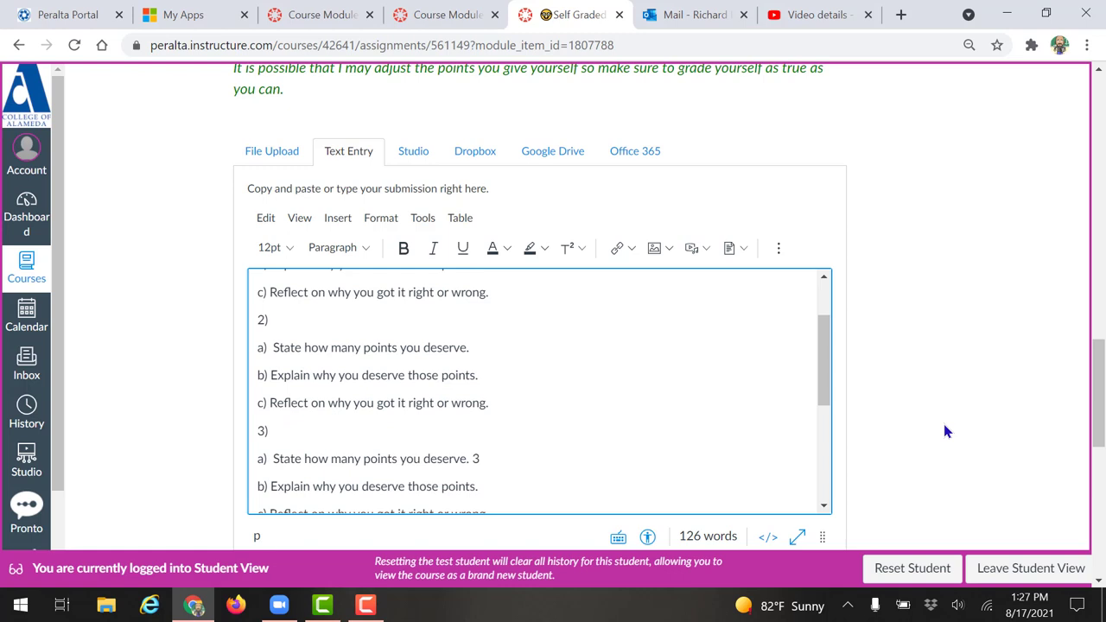
pyautogui.scroll(-2, 945, 429)
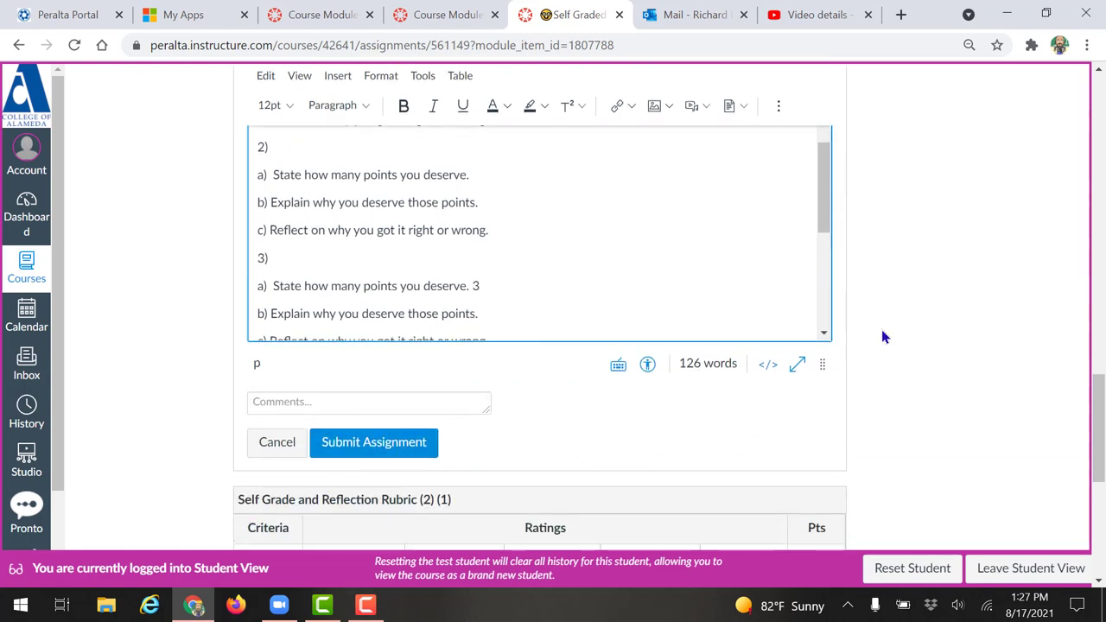
pyautogui.scroll(2, 864, 341)
pyautogui.click(258, 149)
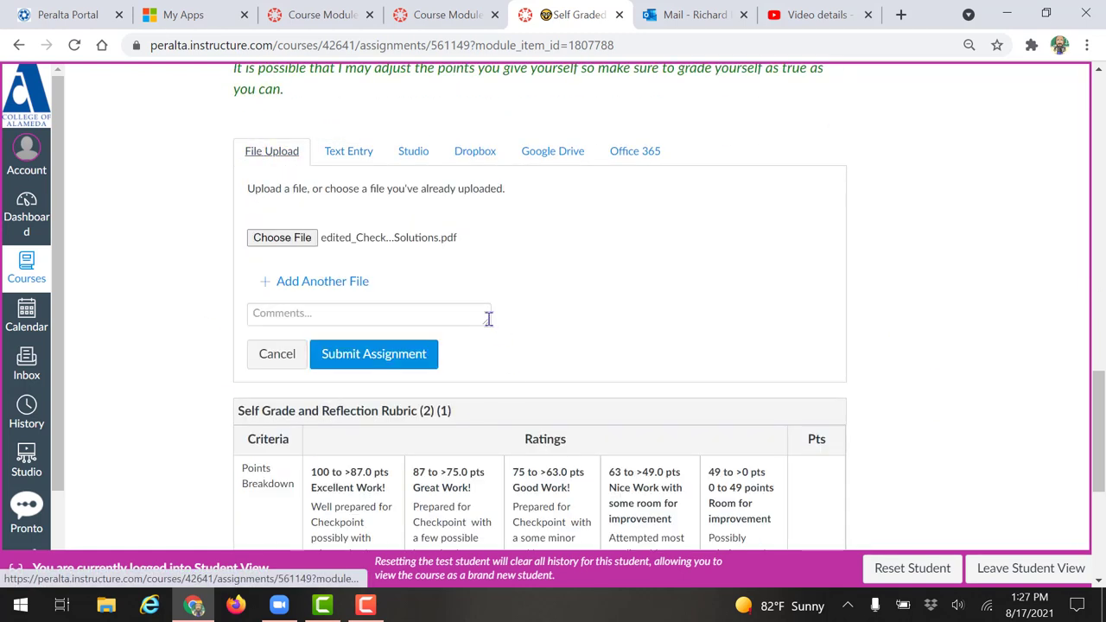
# Return to the Text Entry reflection and submit the assignment
pyautogui.click(345, 152)
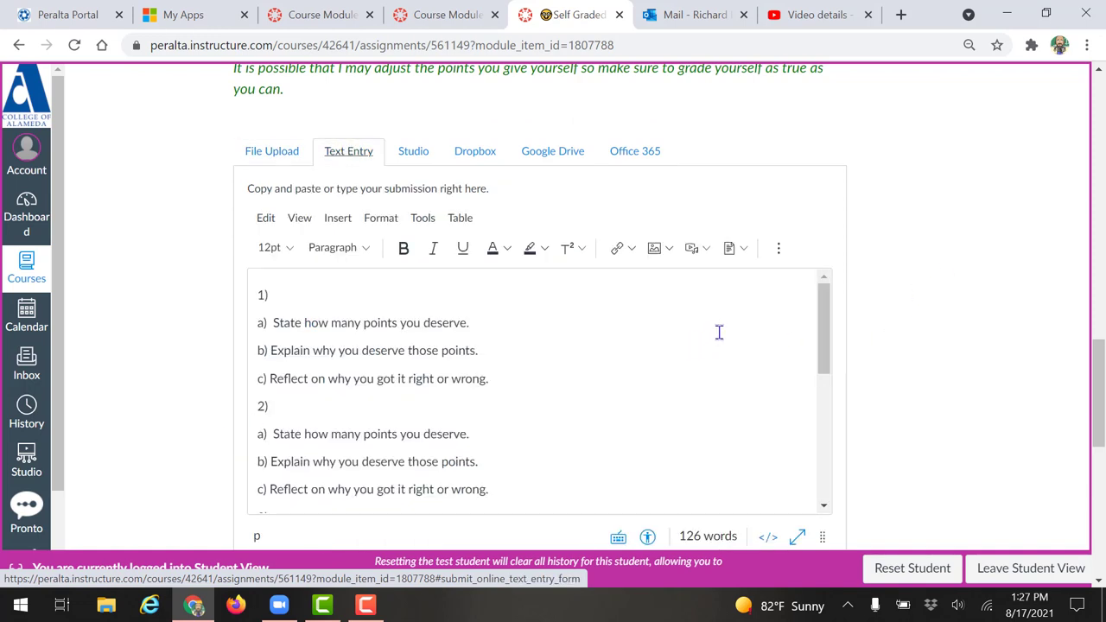
pyautogui.scroll(-1, 719, 332)
pyautogui.scroll(-2, 958, 340)
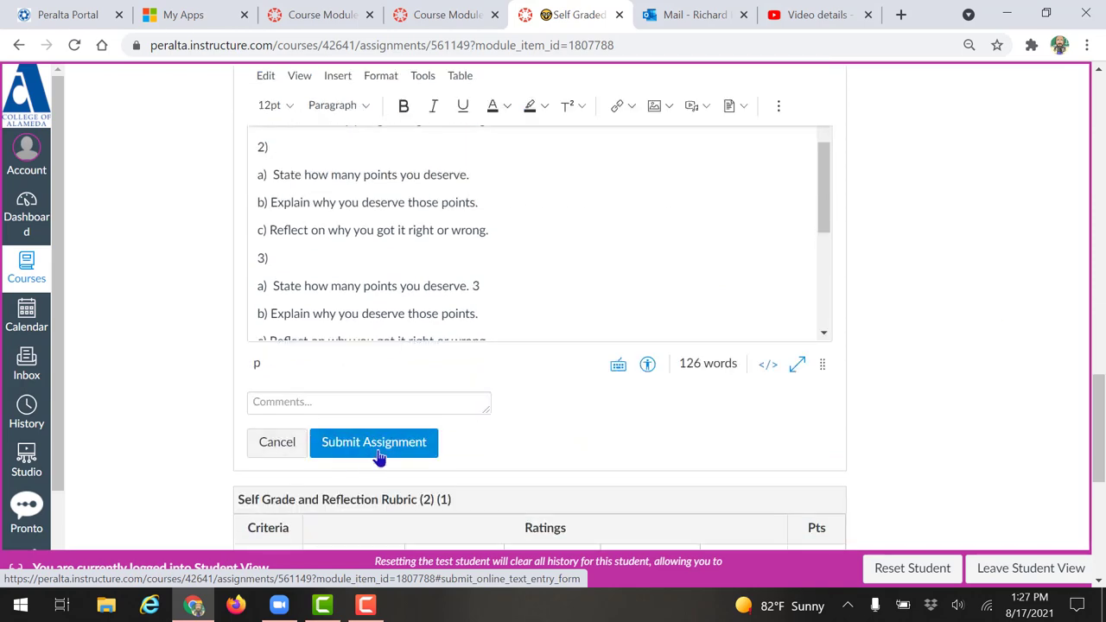
pyautogui.click(378, 456)
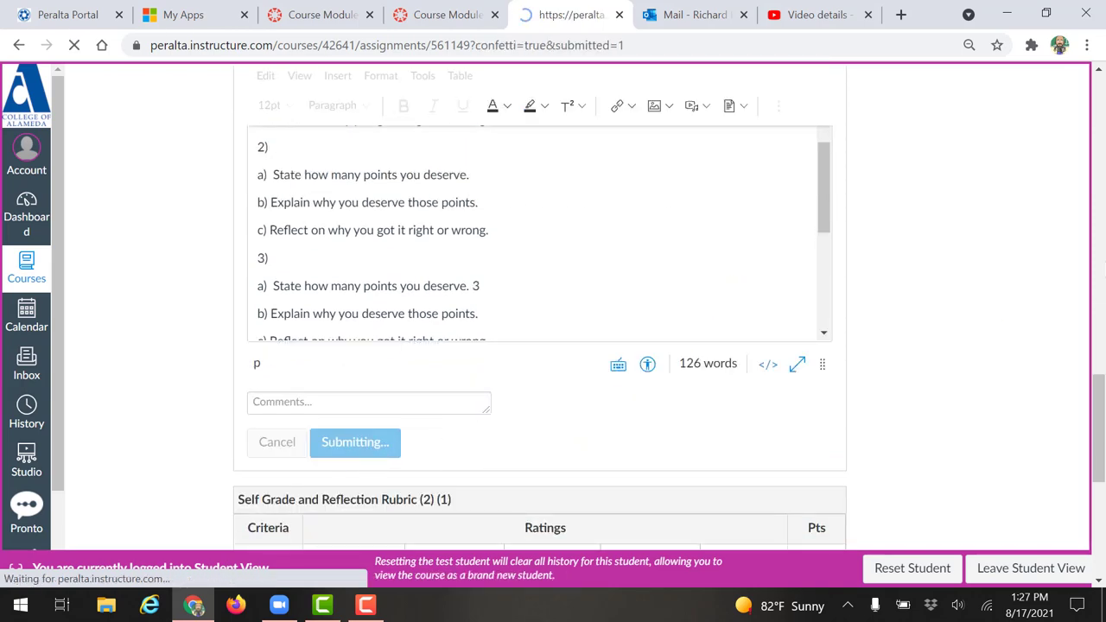